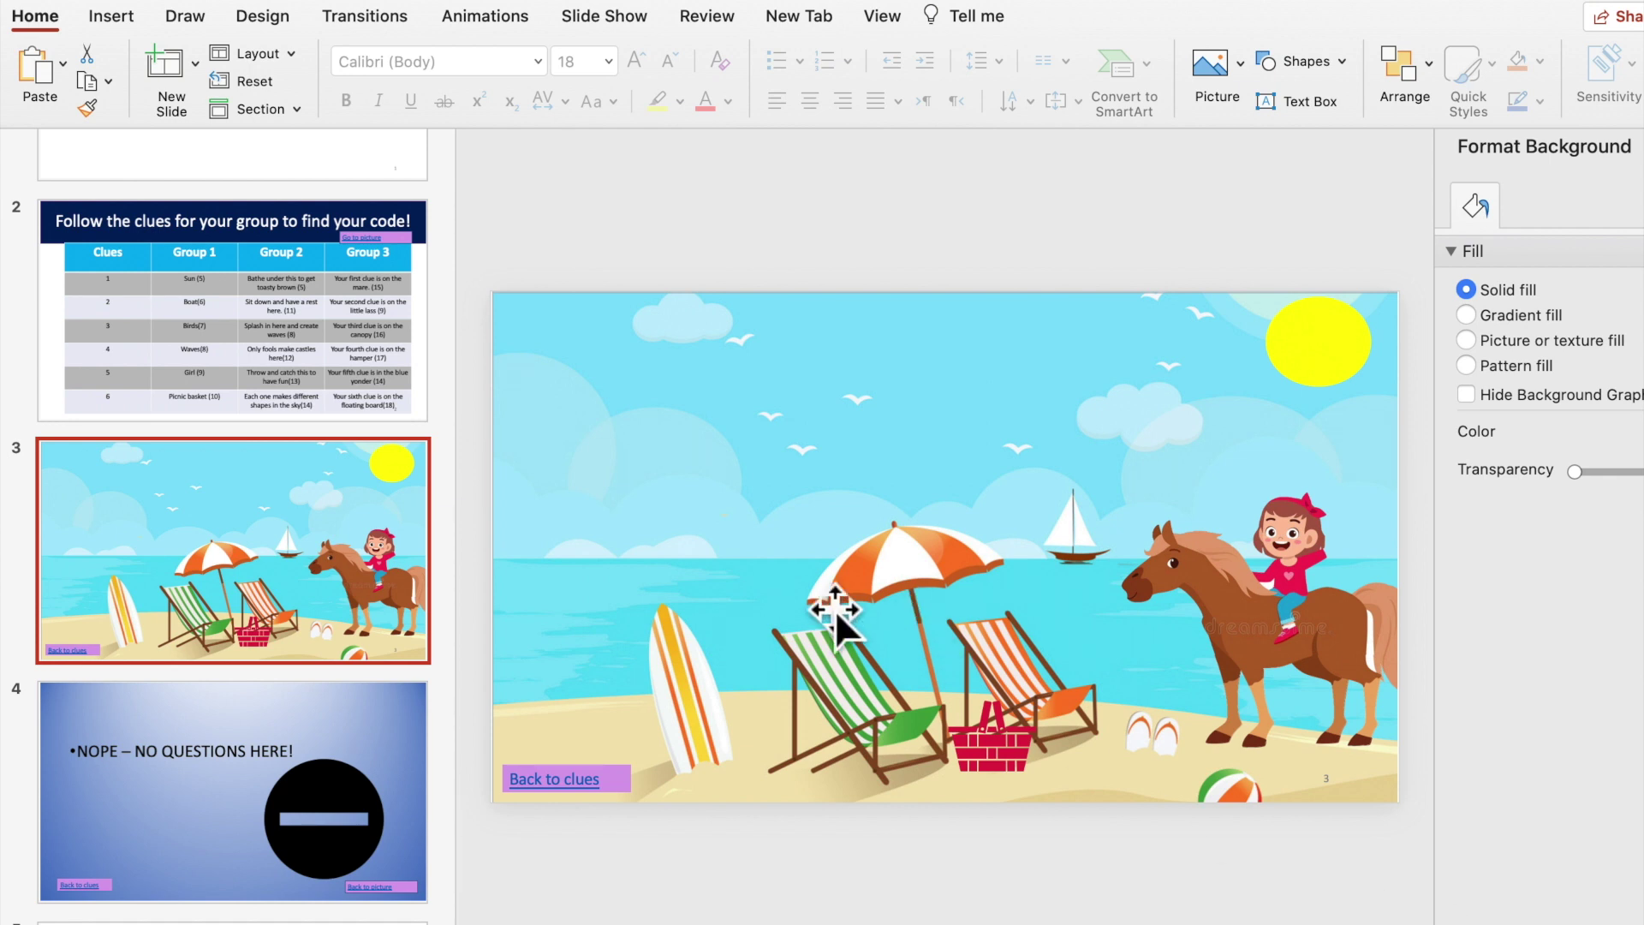
Scroll through the thumbnail pane and view slides 6, 7 and 8
scroll(279, 603, "up", 5)
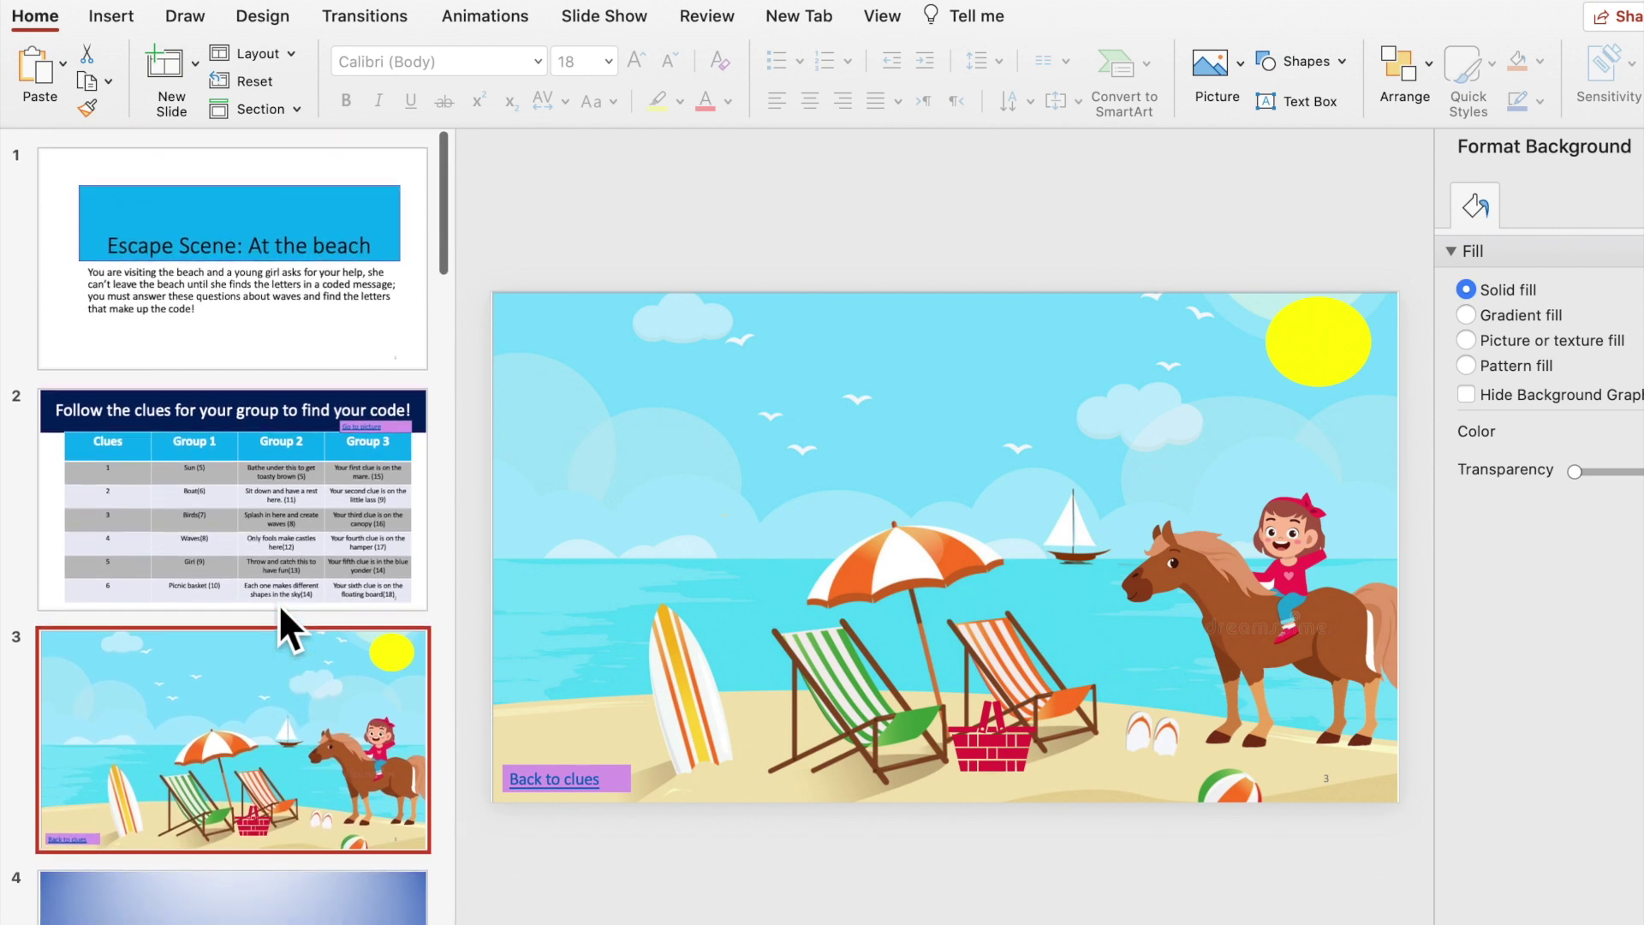
scroll(279, 603, "down", 2)
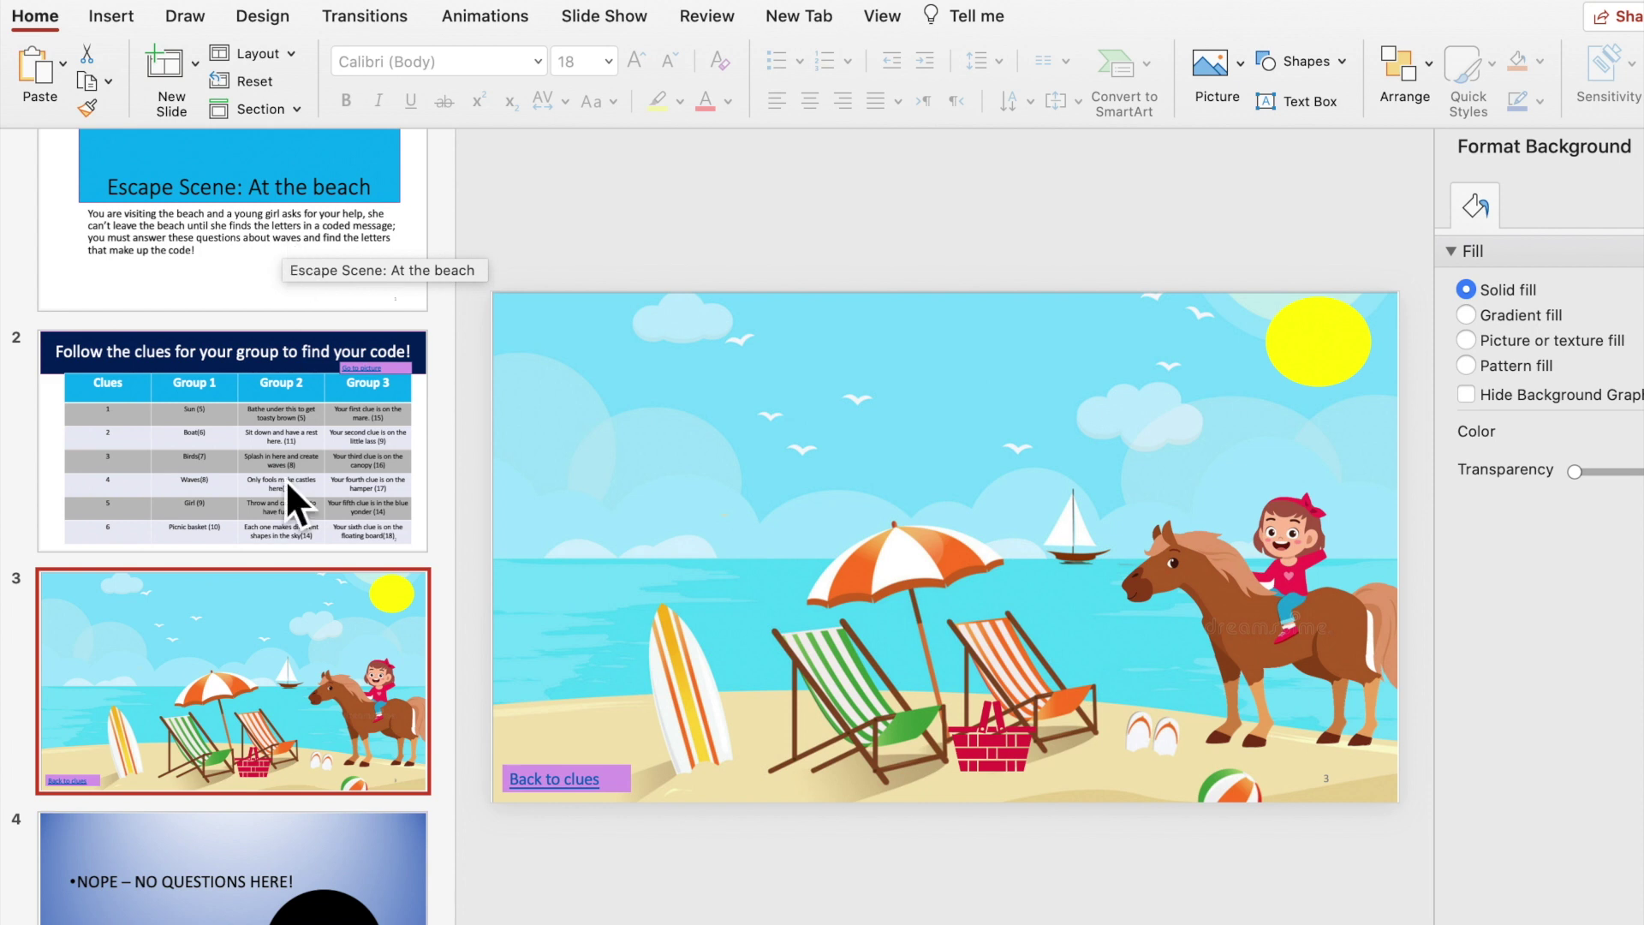
scroll(296, 651, "down", 1)
scroll(296, 651, "down", 15)
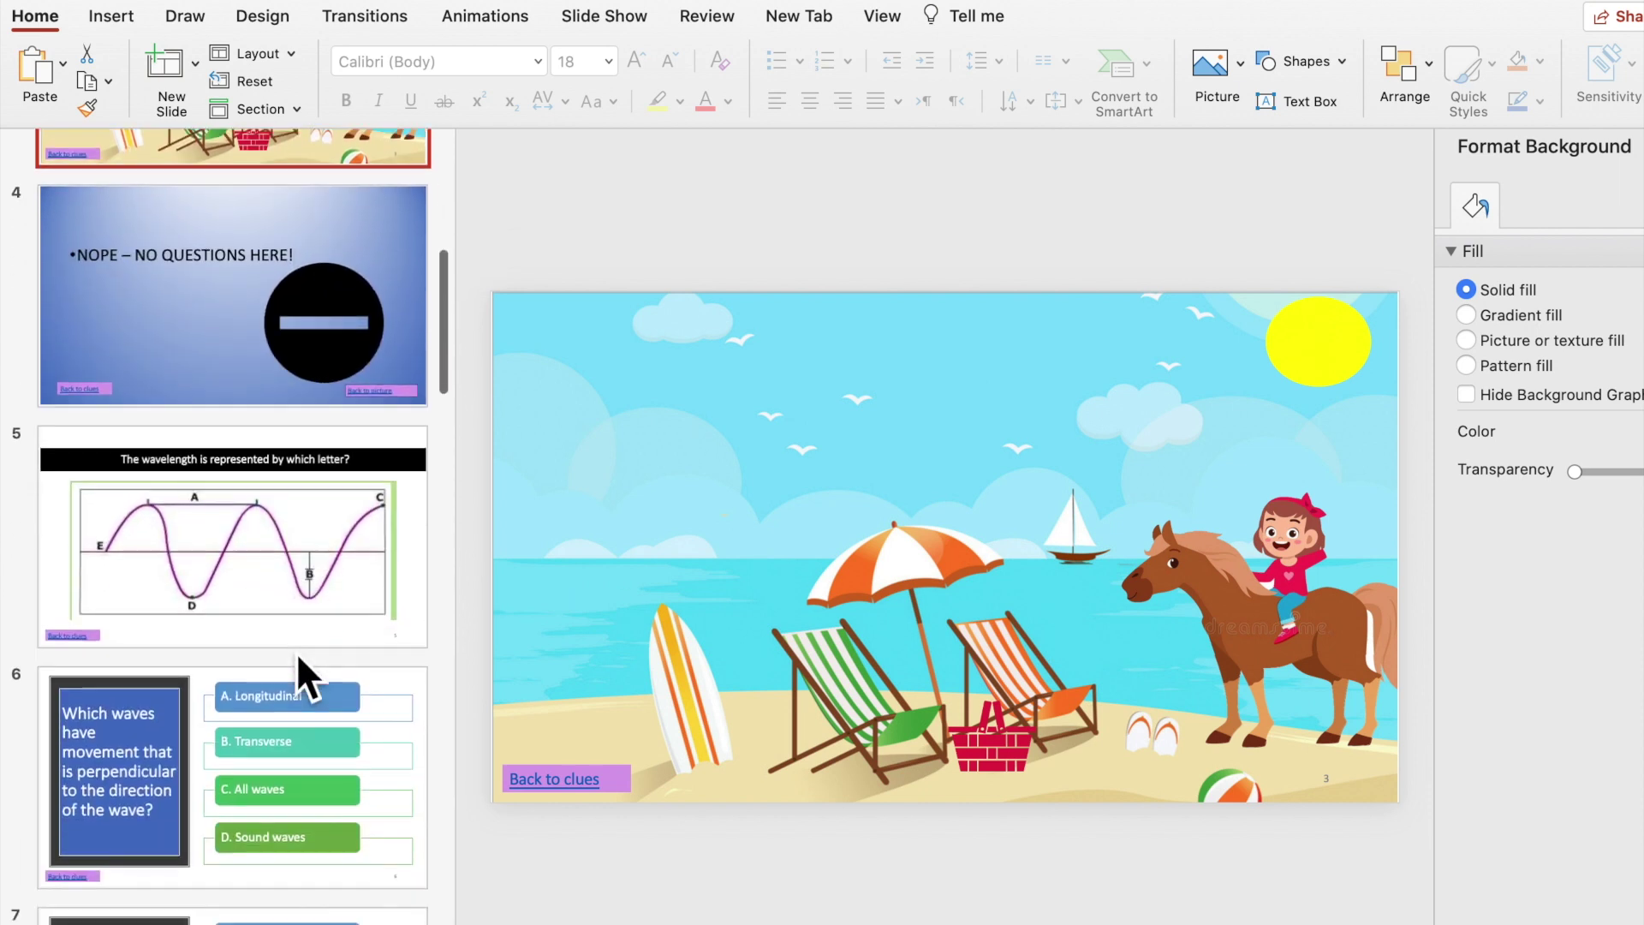
scroll(296, 651, "down", 13)
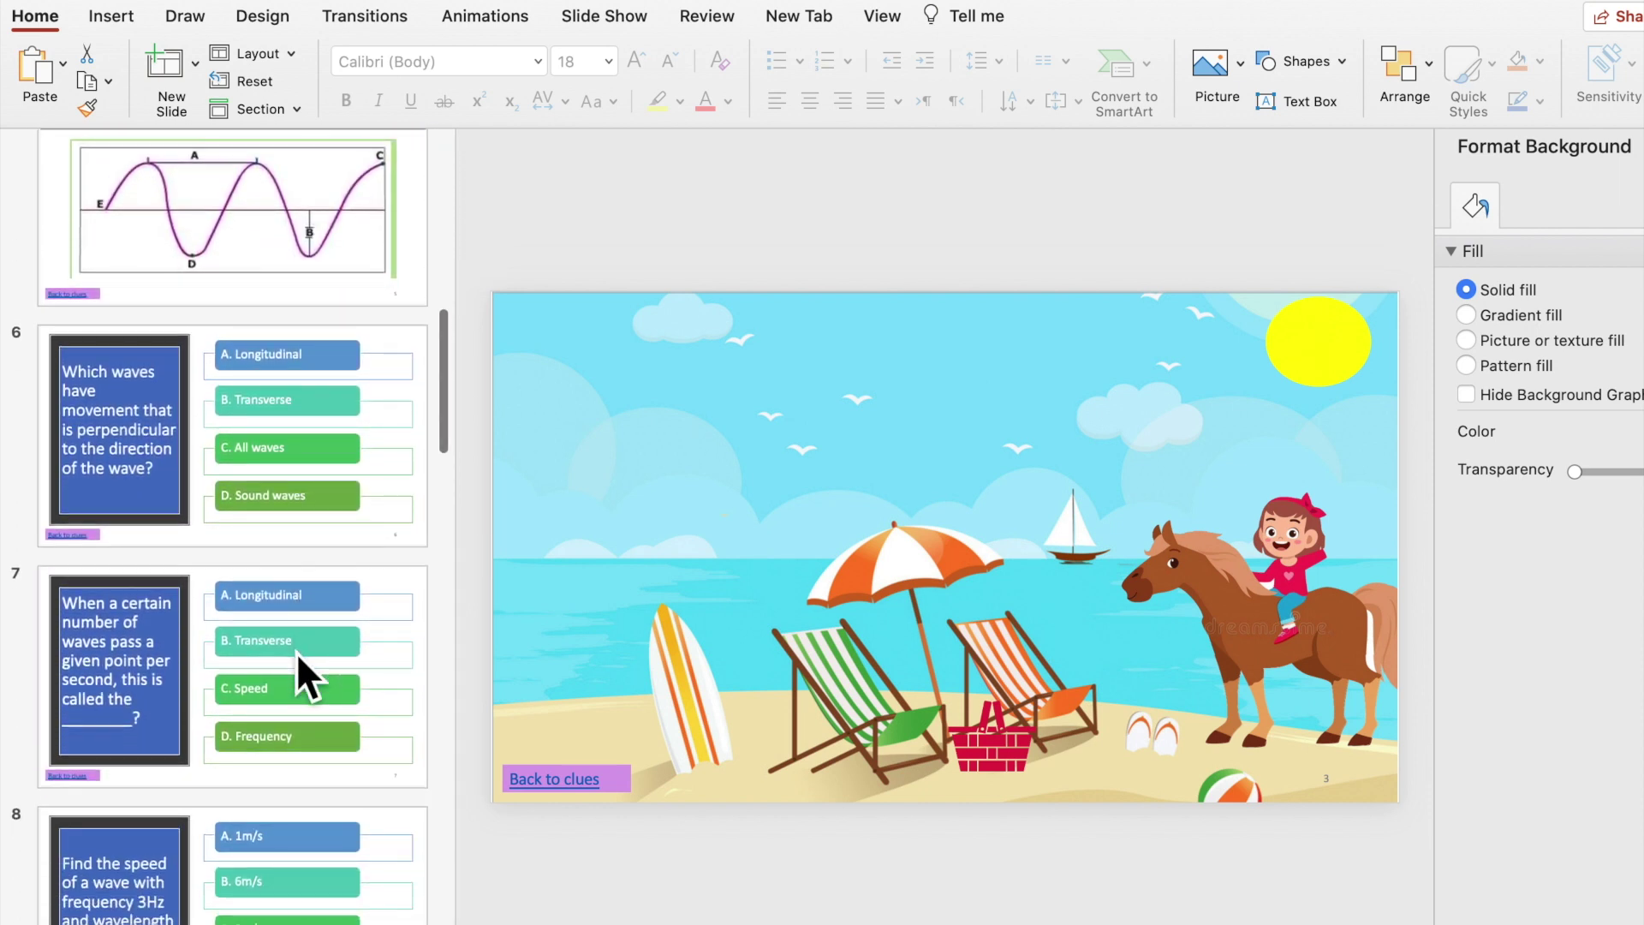
scroll(296, 651, "down", 5)
scroll(296, 651, "up", 20)
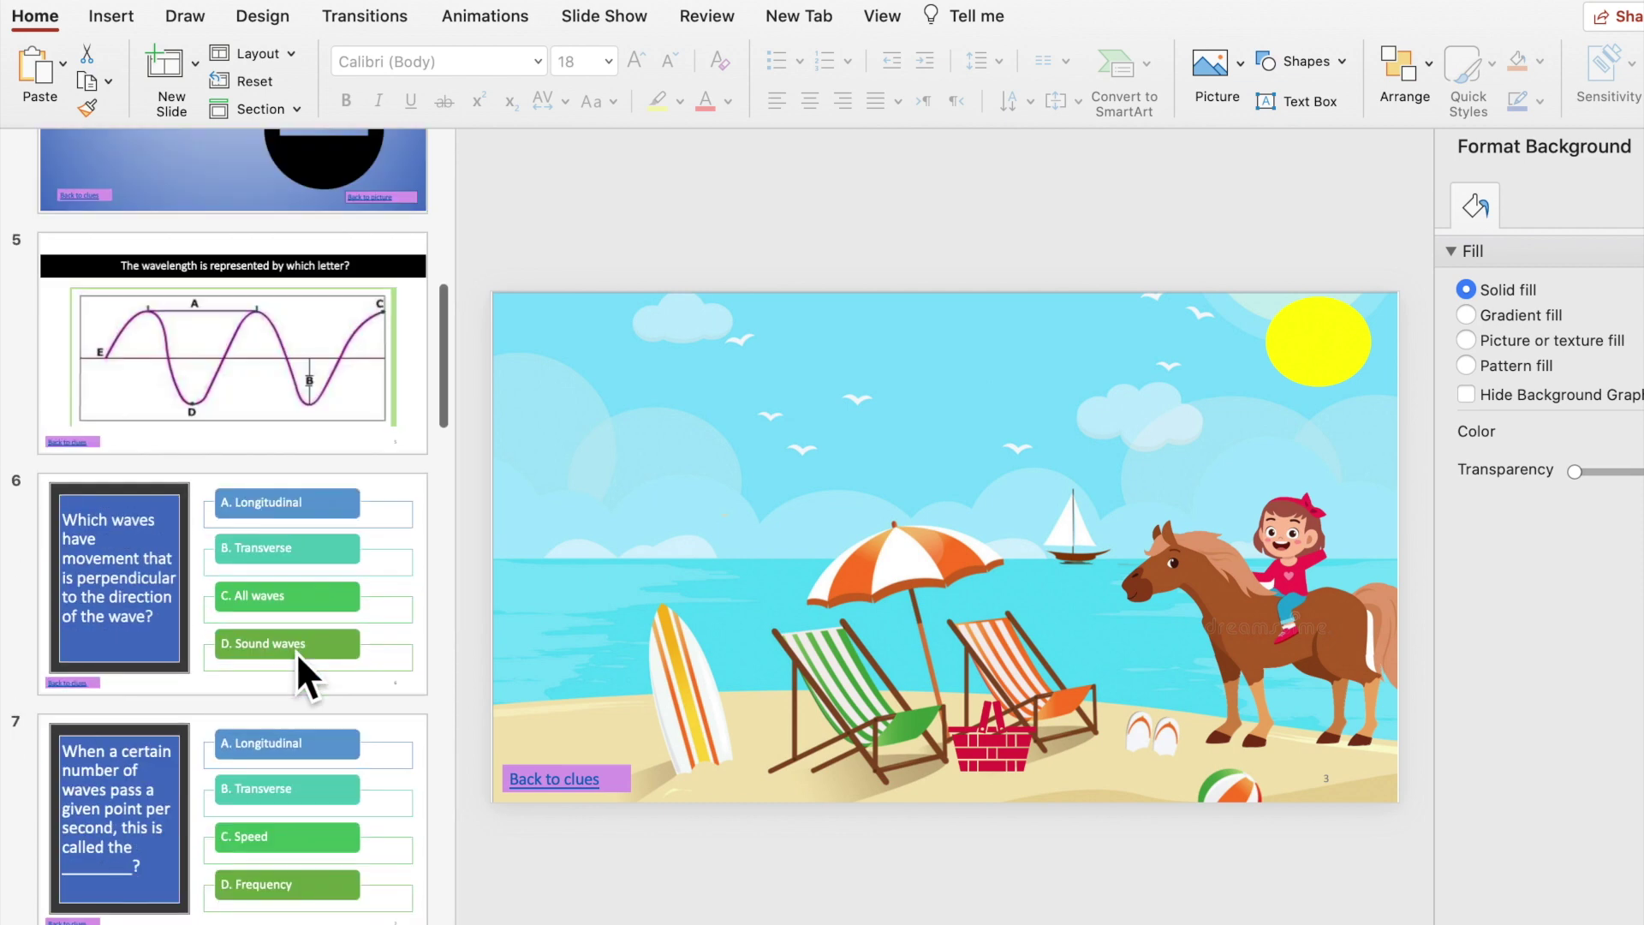
scroll(296, 653, "up", 8)
scroll(296, 650, "down", 20)
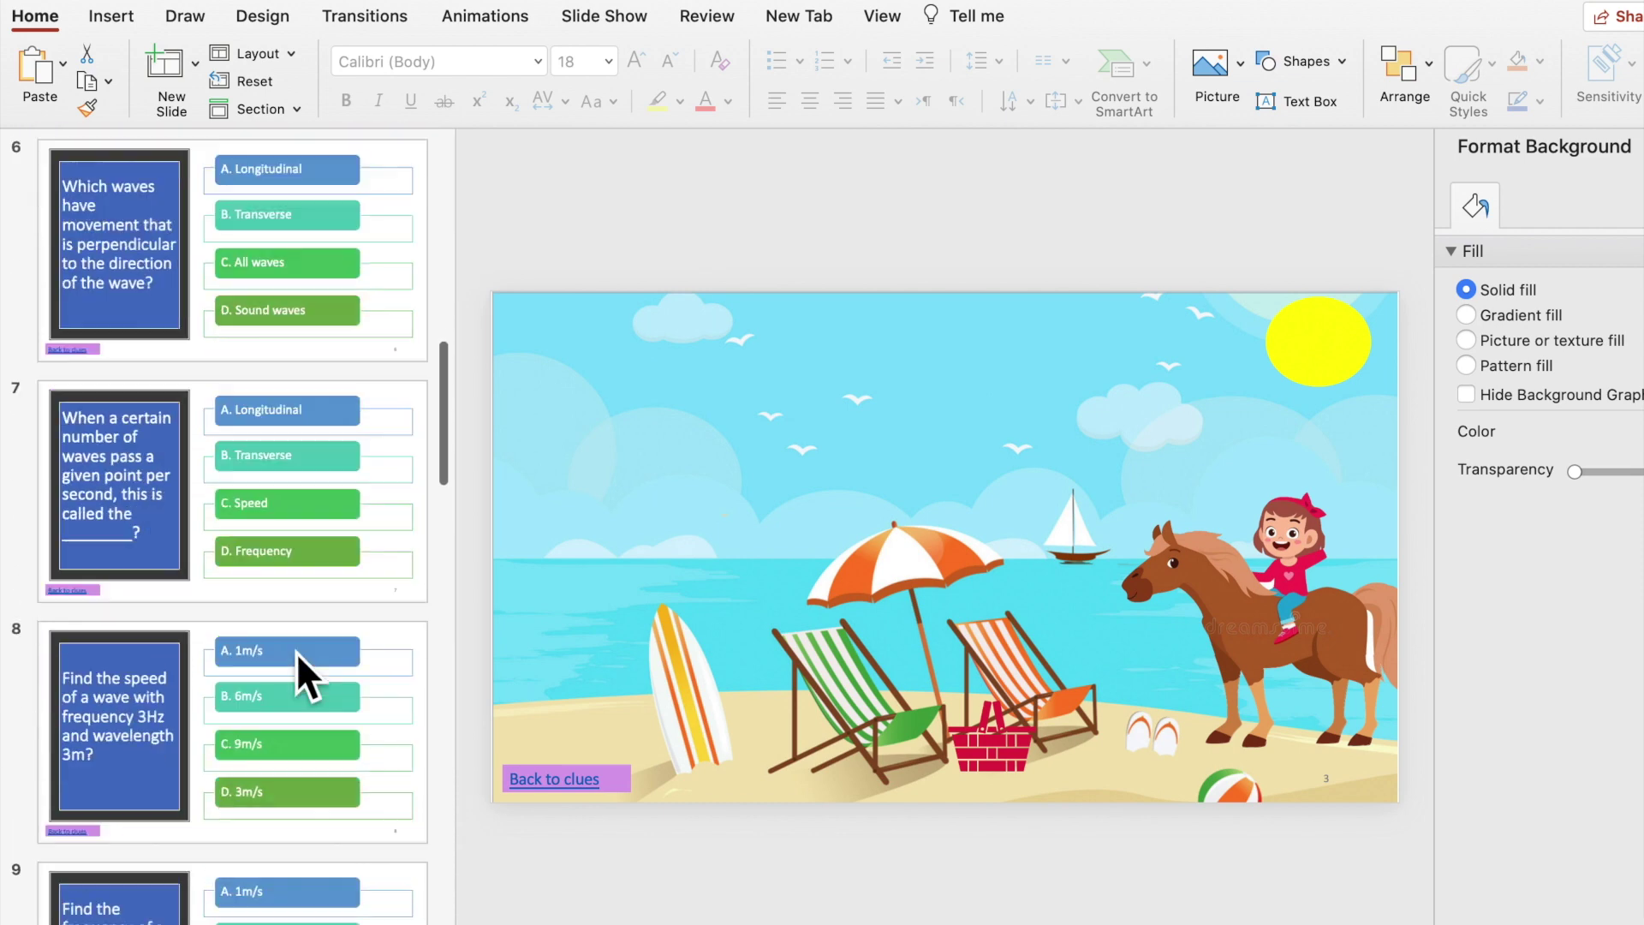
scroll(296, 651, "up", 1)
left_click(295, 295)
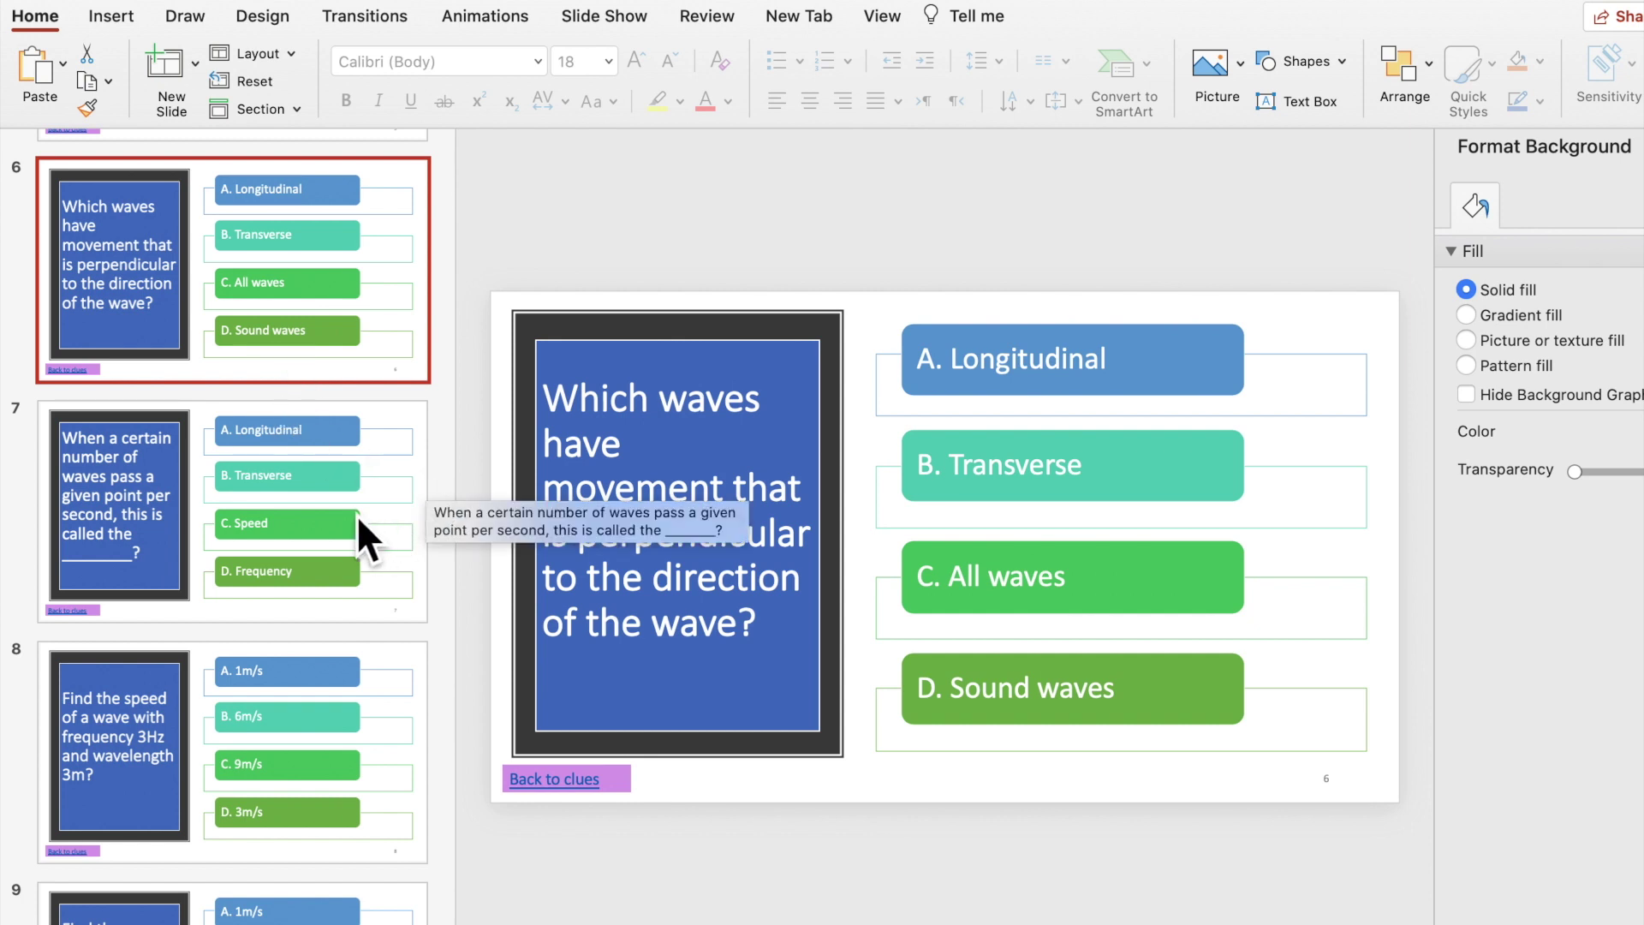
left_click(320, 531)
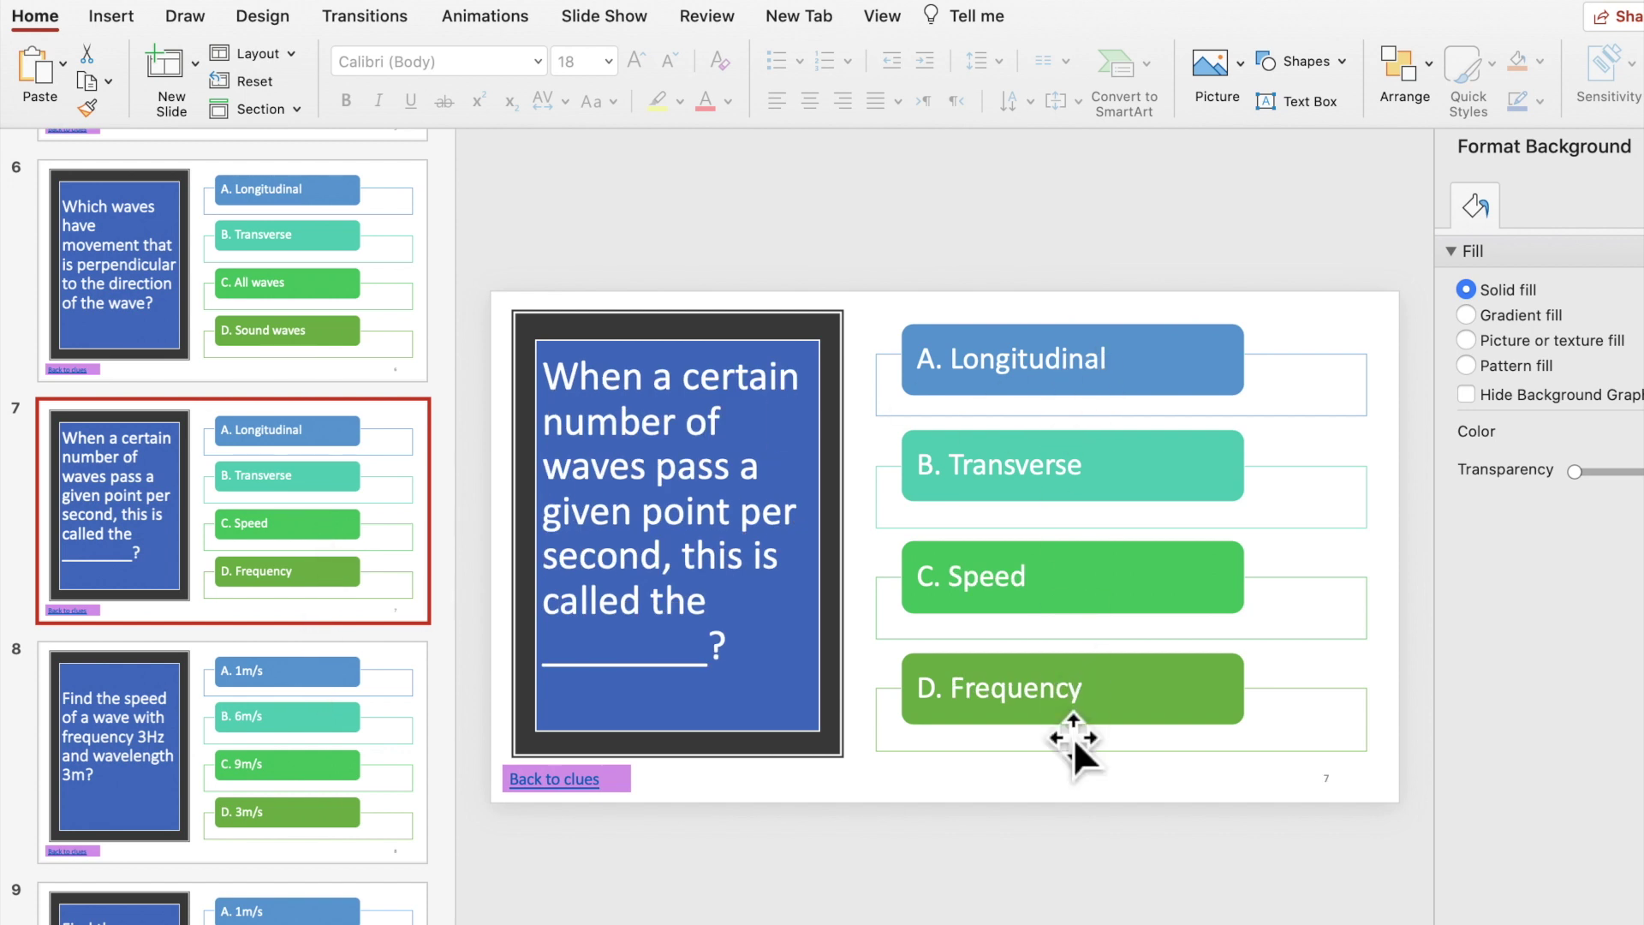
left_click(276, 799)
Scroll further down to view slides 17 and 19, ending on slide 20's wavelength question
scroll(276, 799, "down", 10)
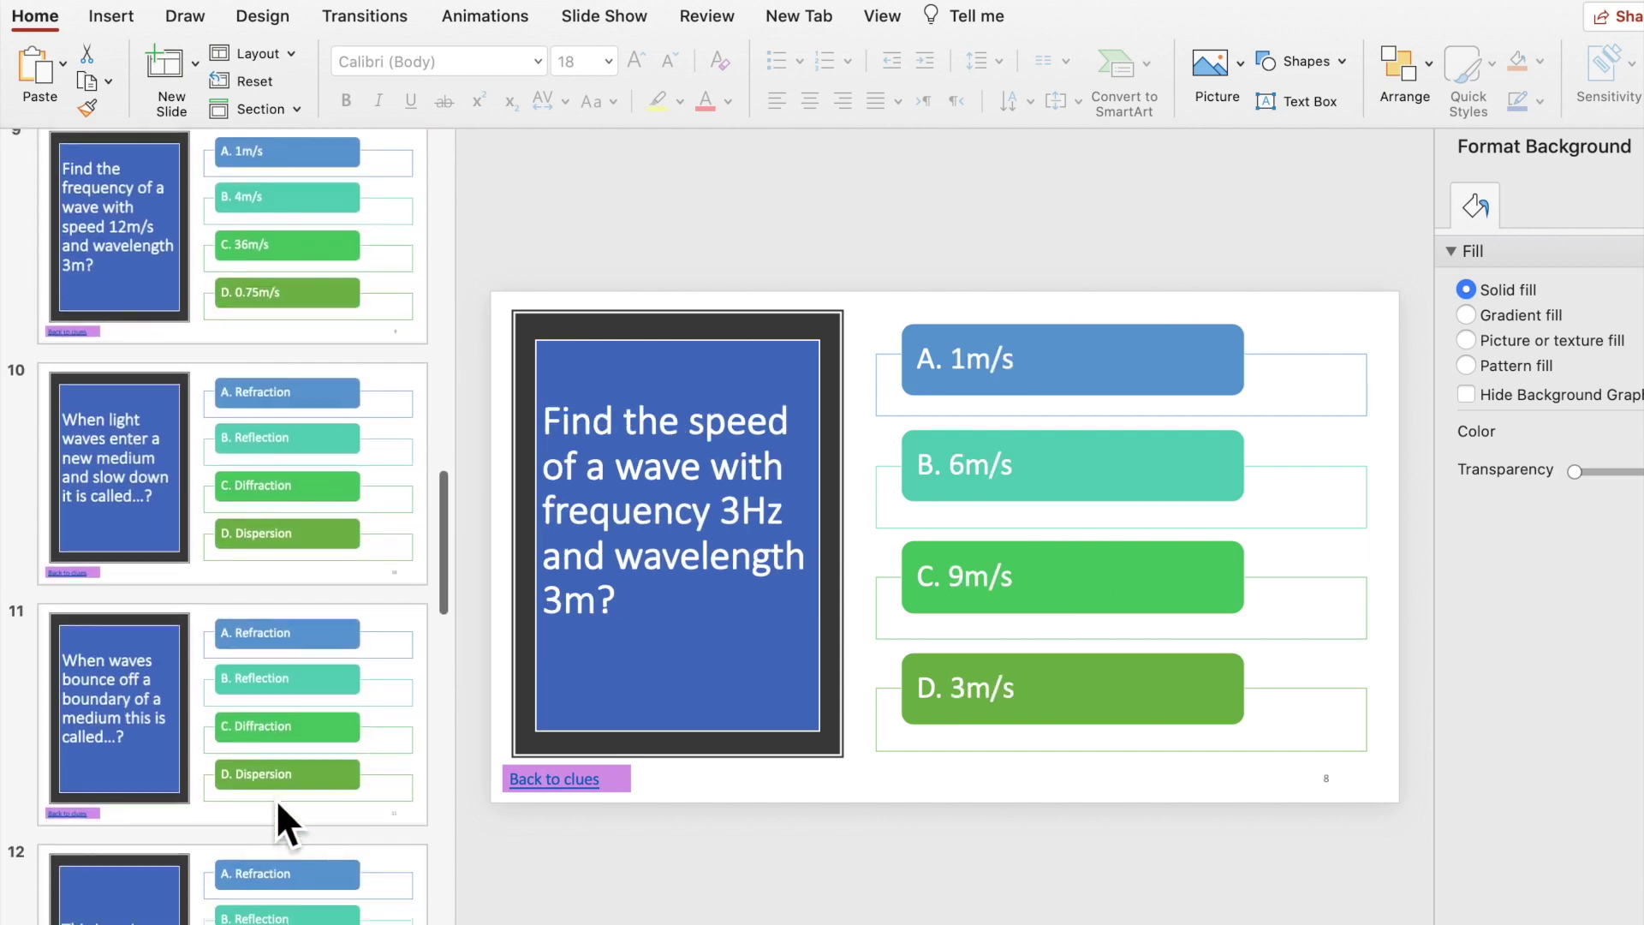
scroll(276, 798, "down", 10)
scroll(276, 798, "down", 10)
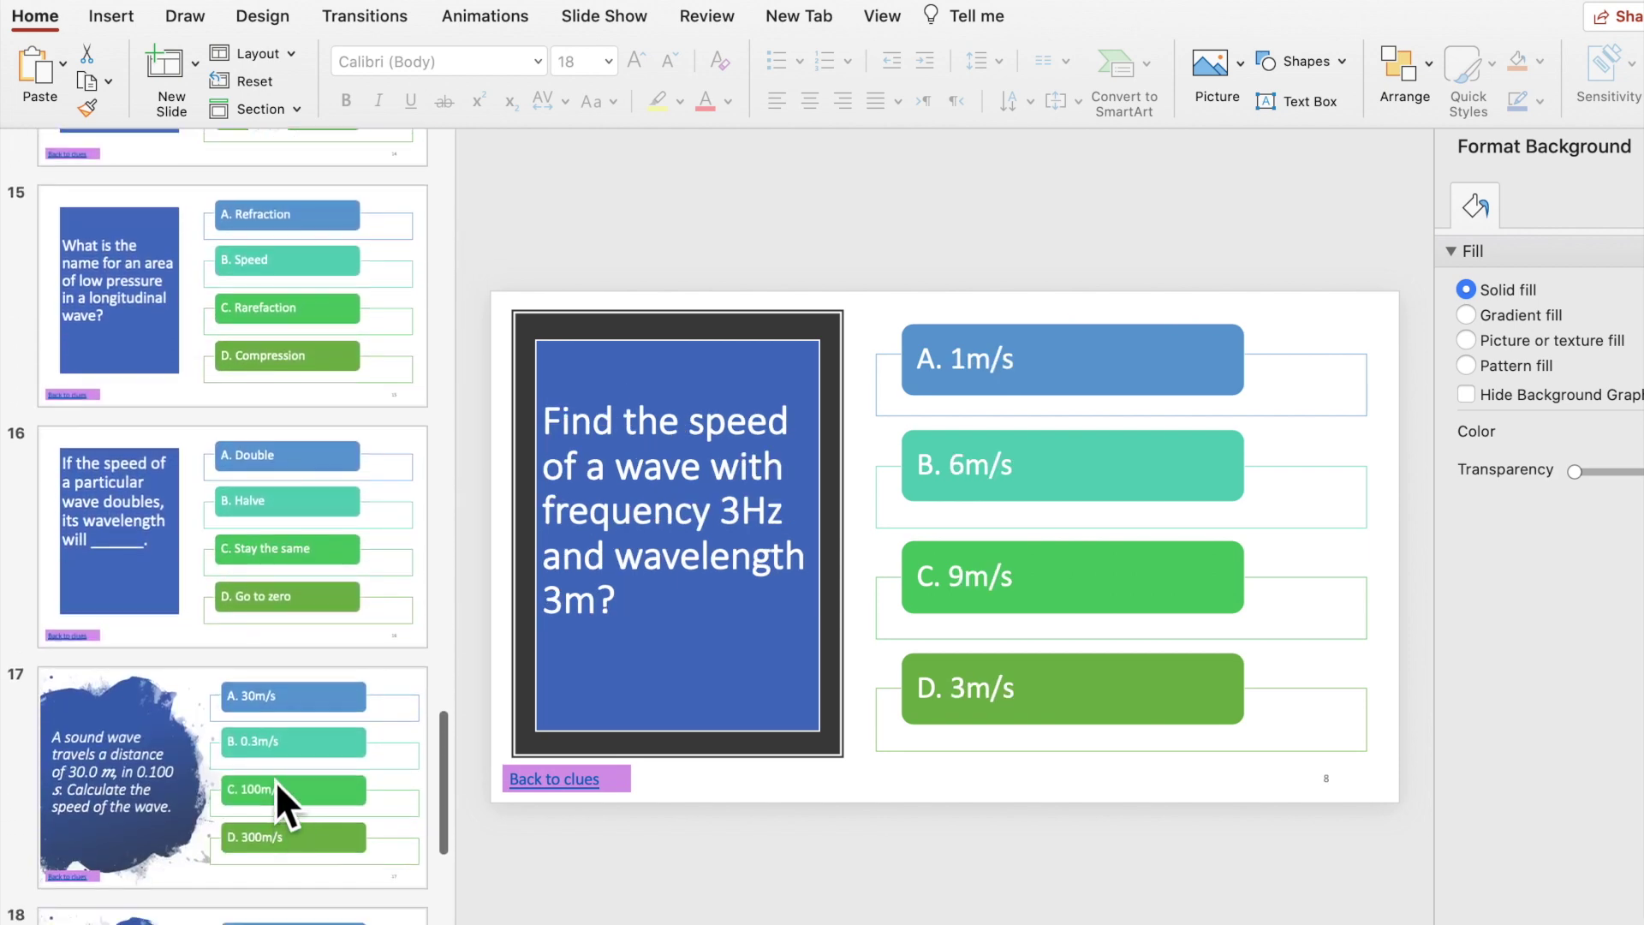
left_click(276, 784)
scroll(275, 779, "down", 8)
scroll(265, 649, "down", 5)
left_click(269, 647)
left_click(269, 774)
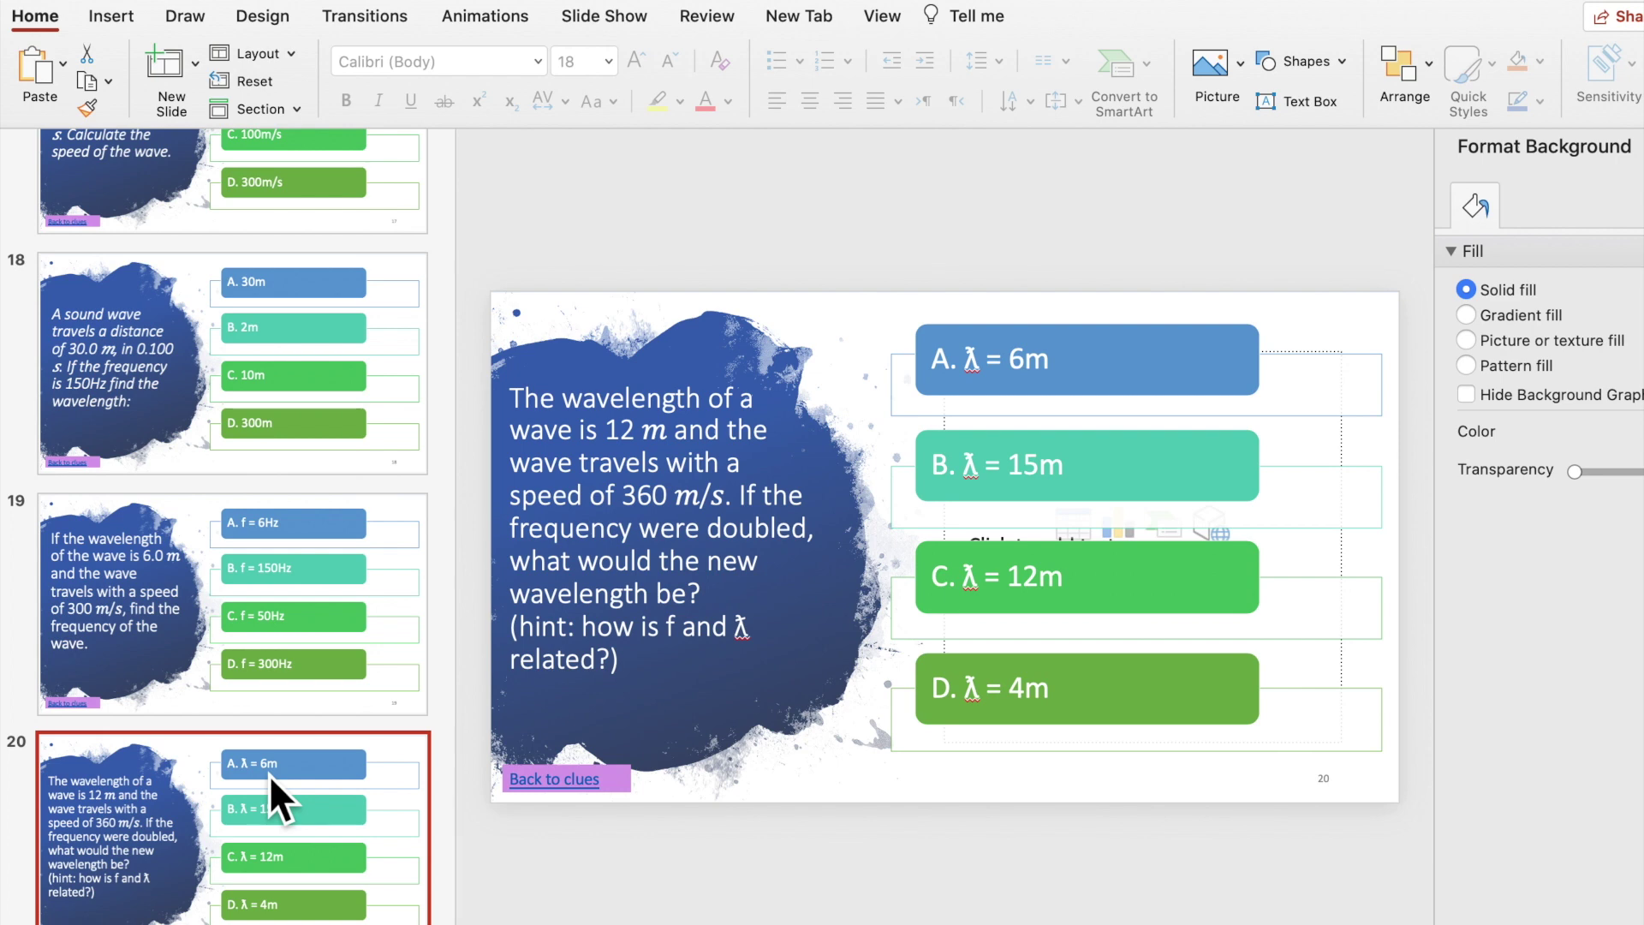
scroll(279, 548, "up", 15)
scroll(279, 548, "up", 5)
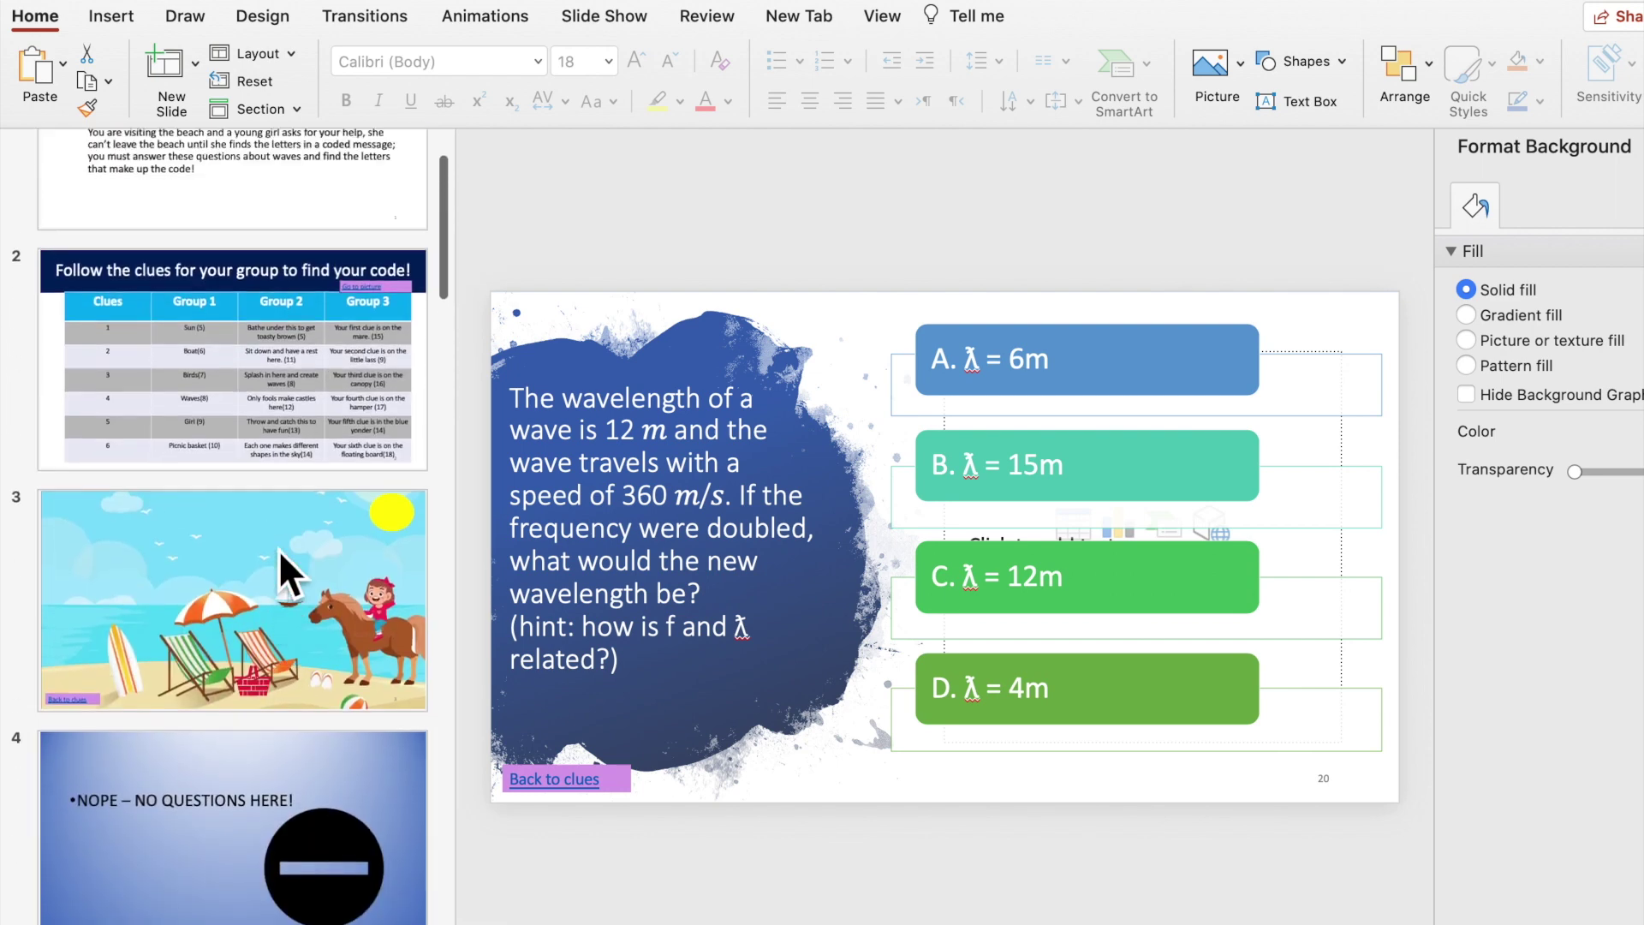
Return to slide 3, the beach escape scene
left_click(265, 556)
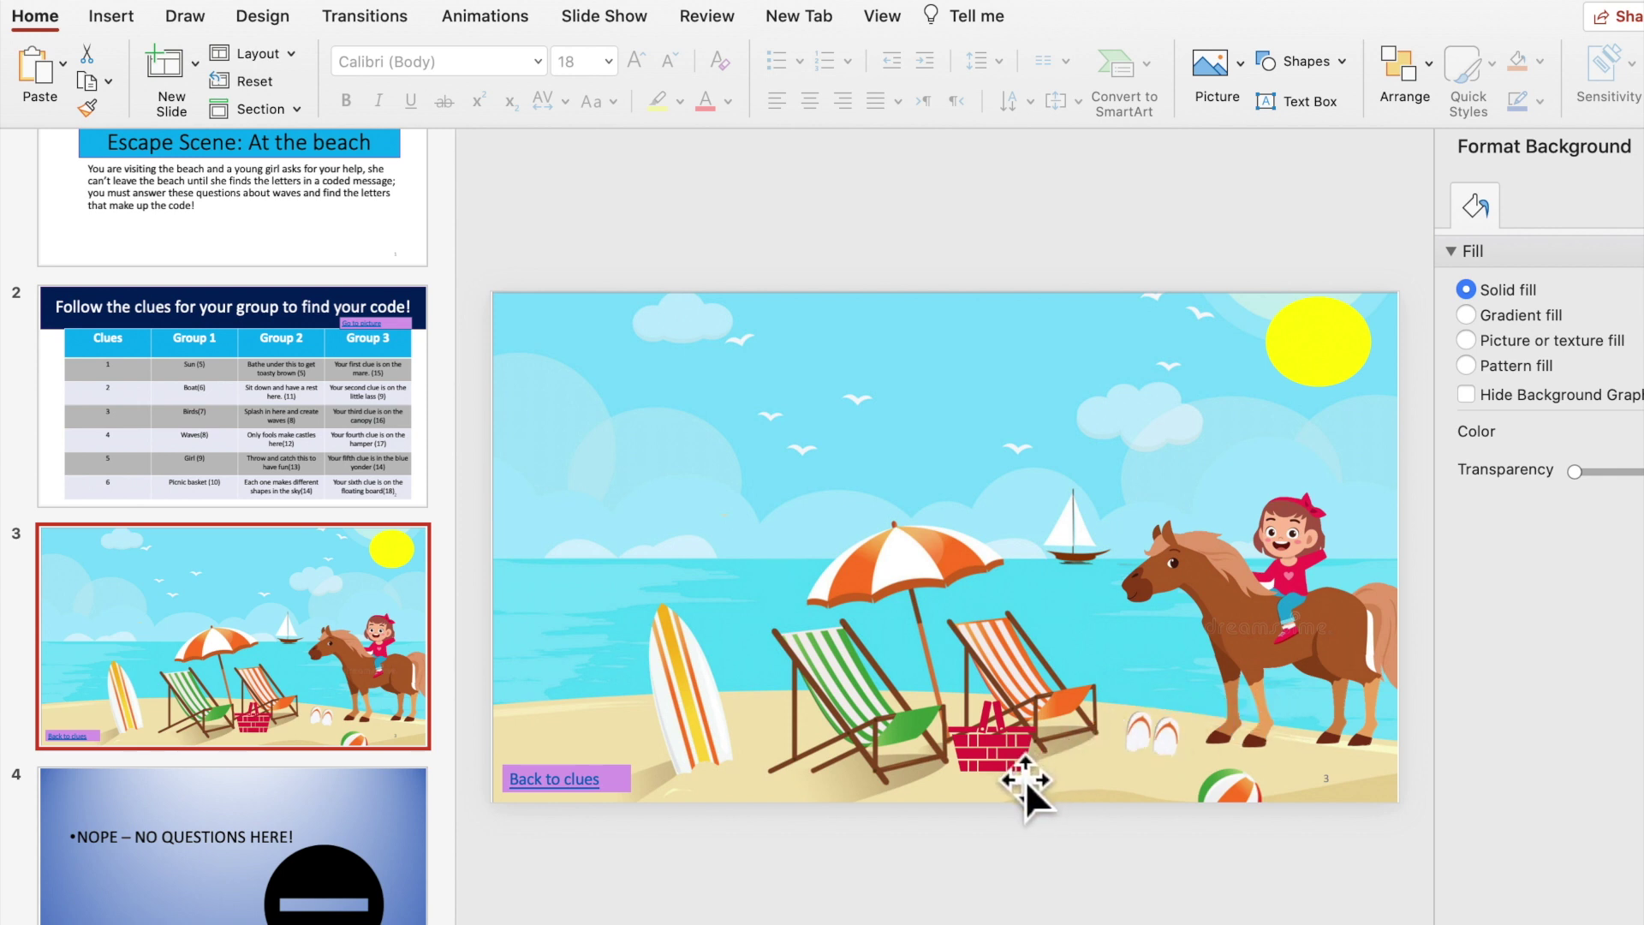
Insert a giraffe icon from the icon library, move it beside the surfboard, then delete it
left_click(132, 20)
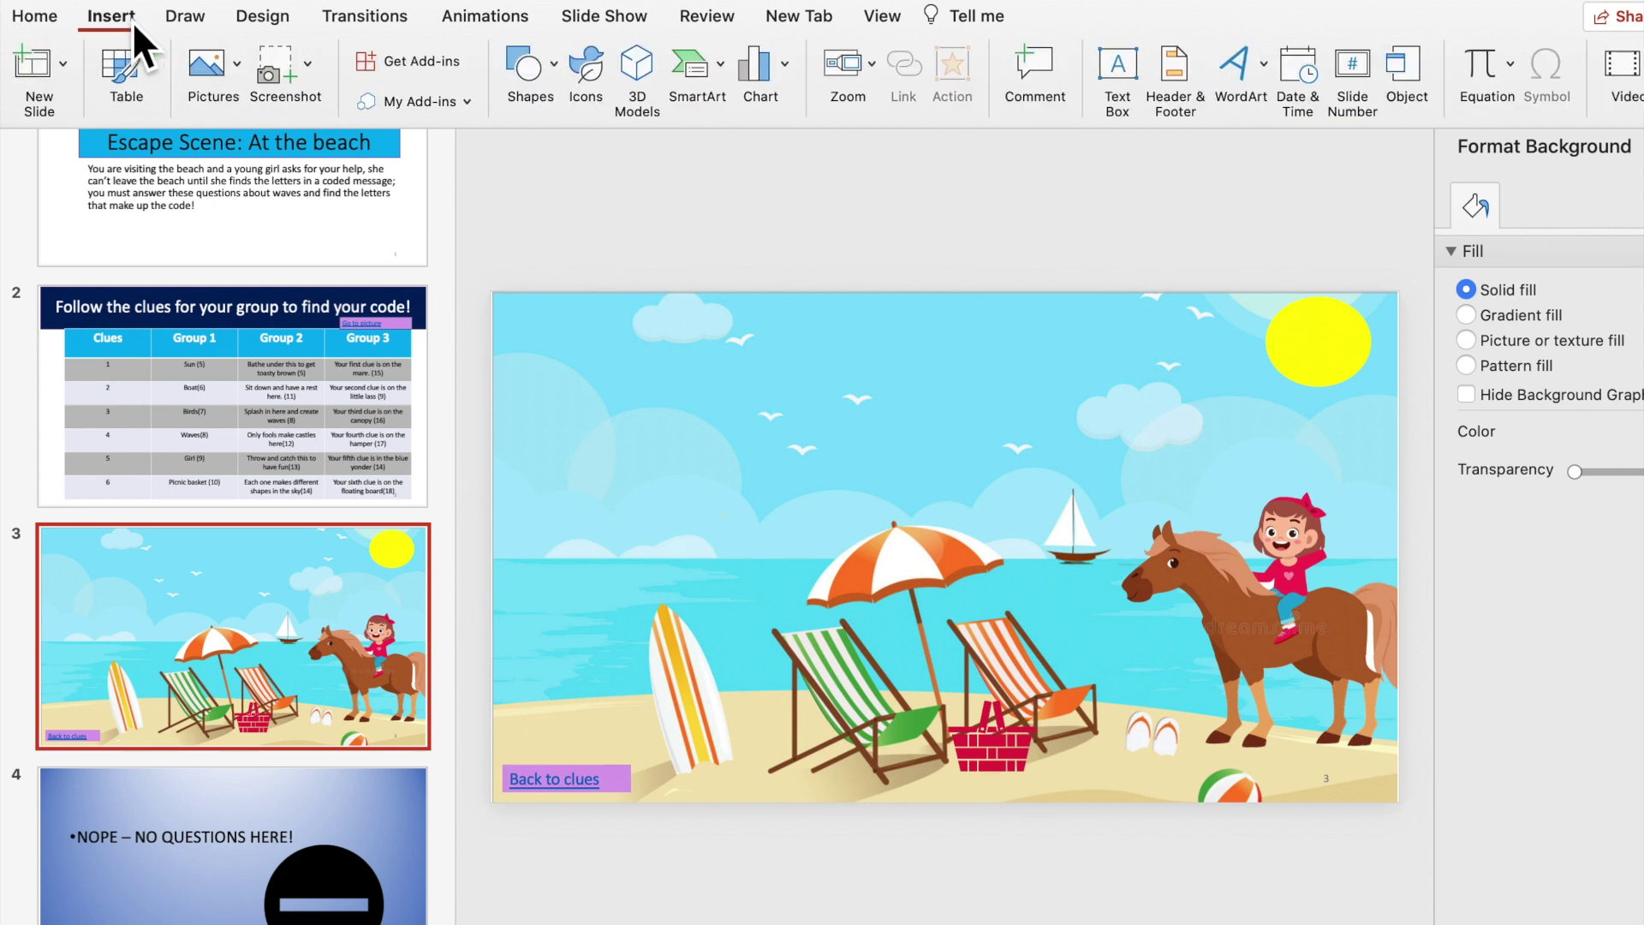
left_click(584, 64)
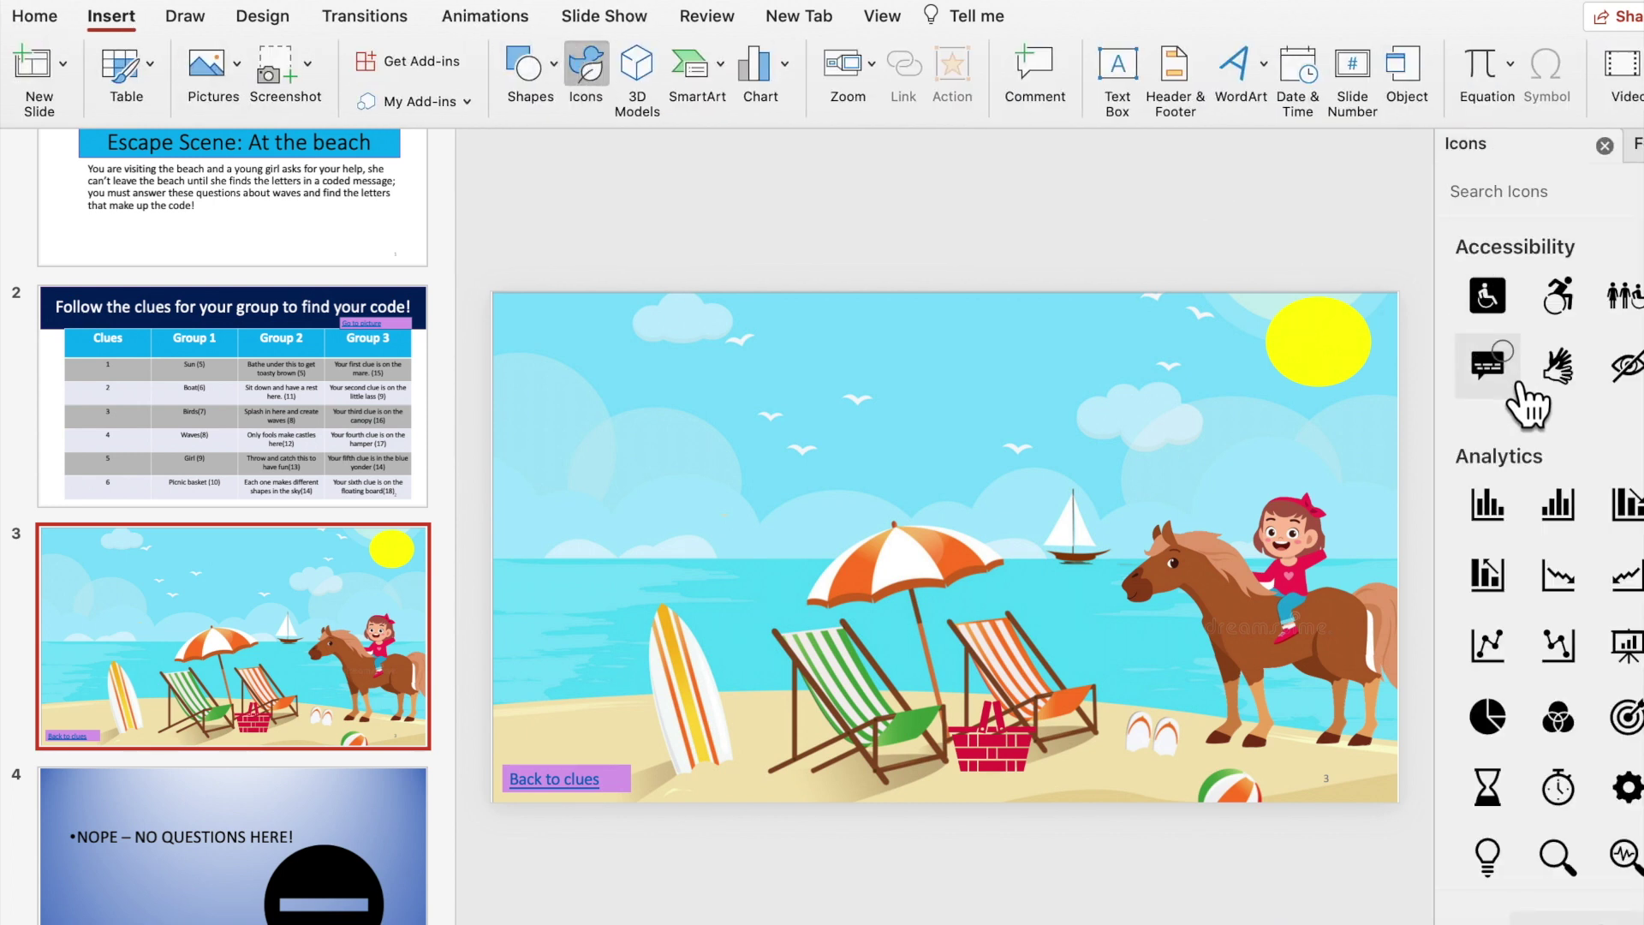
scroll(1567, 654, "down", 10)
scroll(1582, 667, "down", 10)
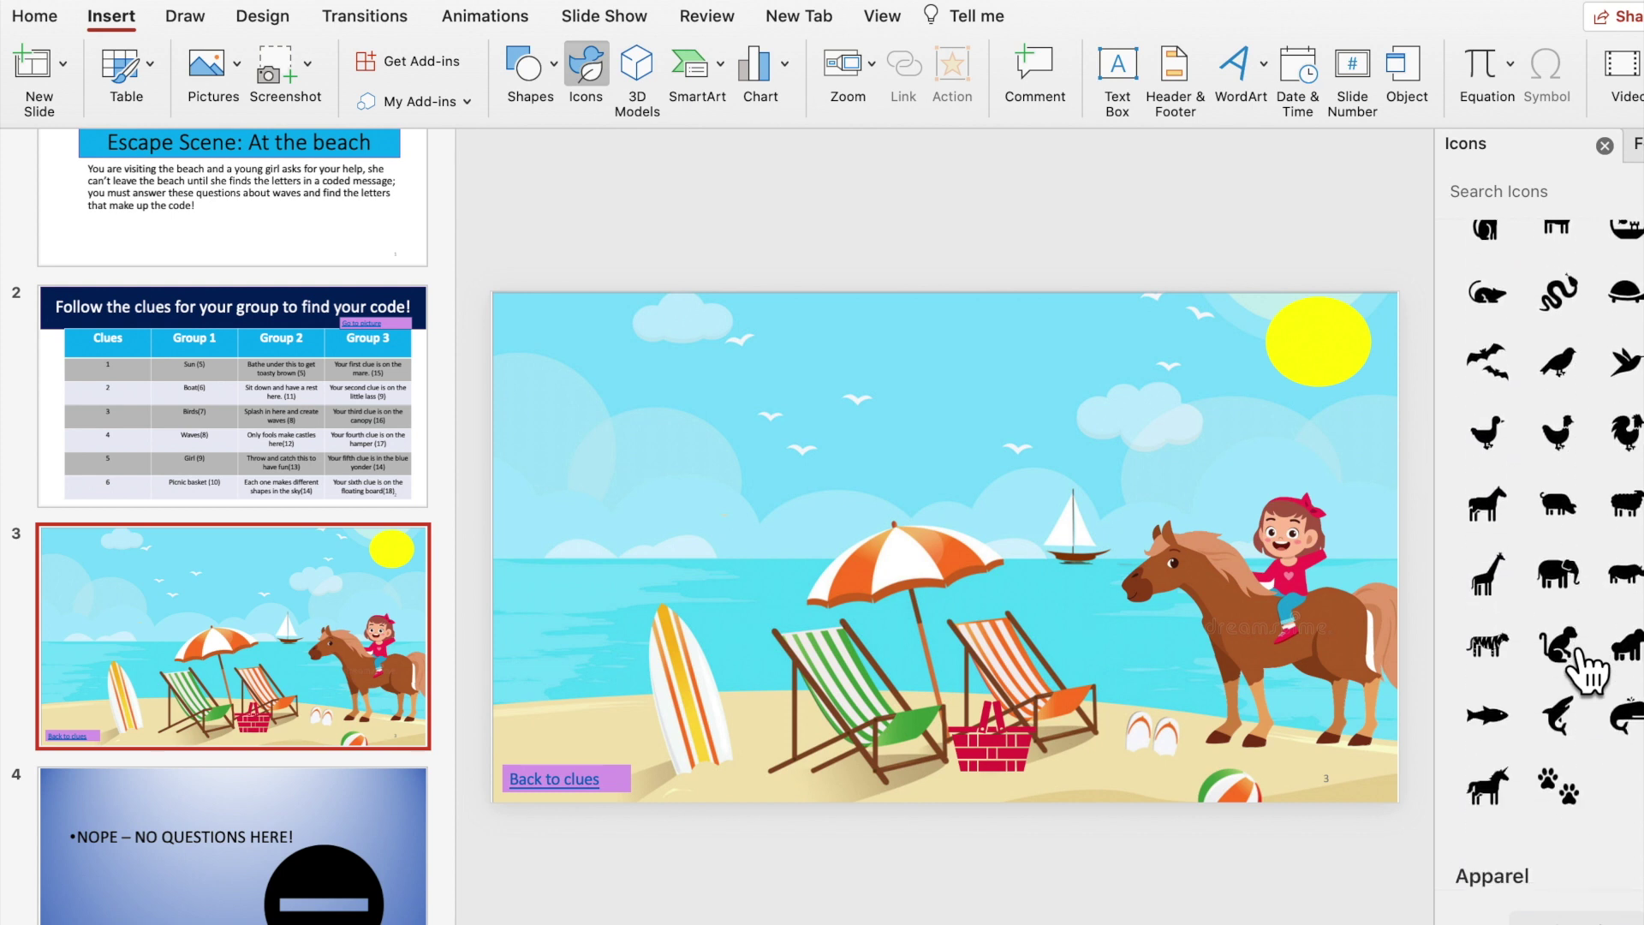
scroll(1584, 668, "up", 1)
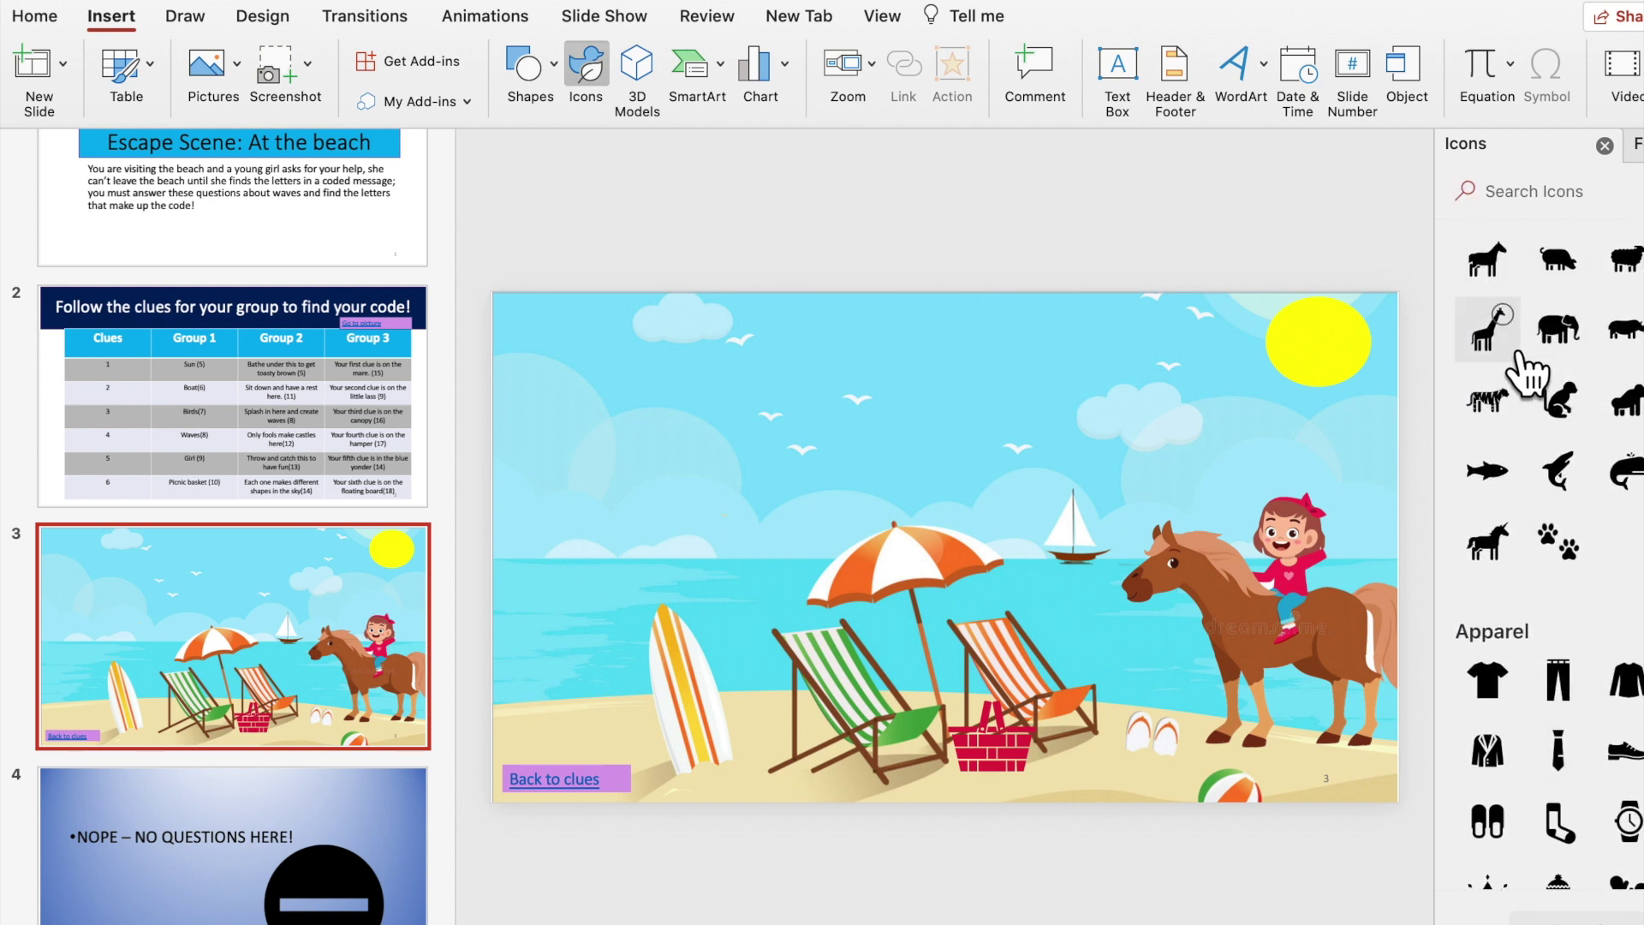
left_click(1513, 351)
left_click_drag(961, 591, 895, 429)
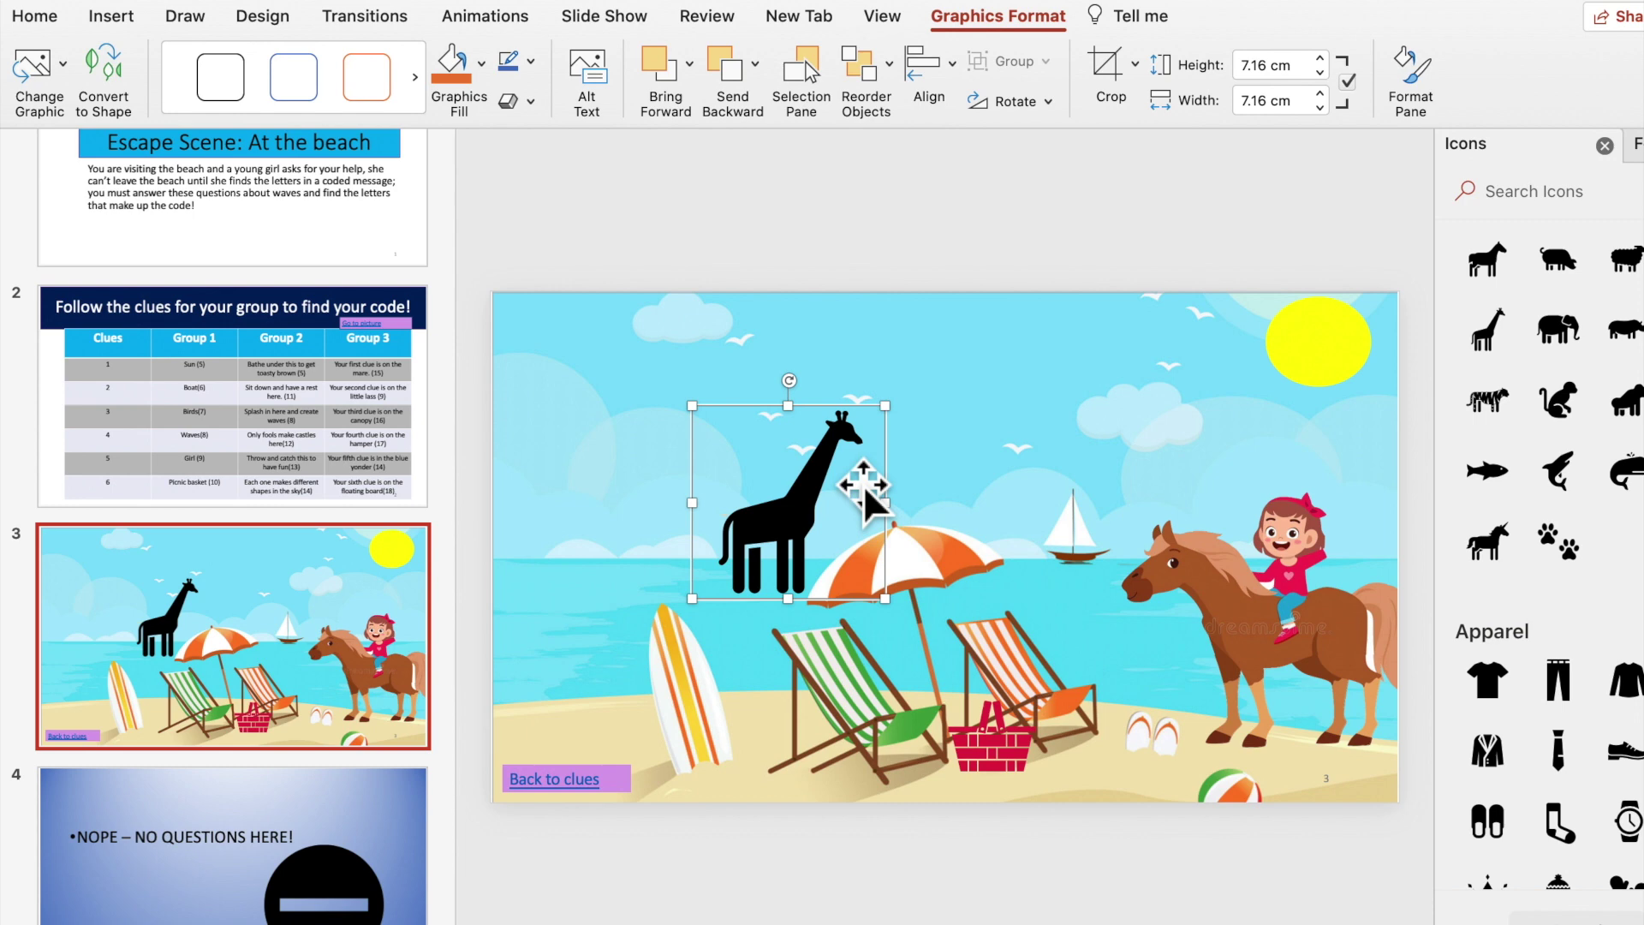
key("Delete")
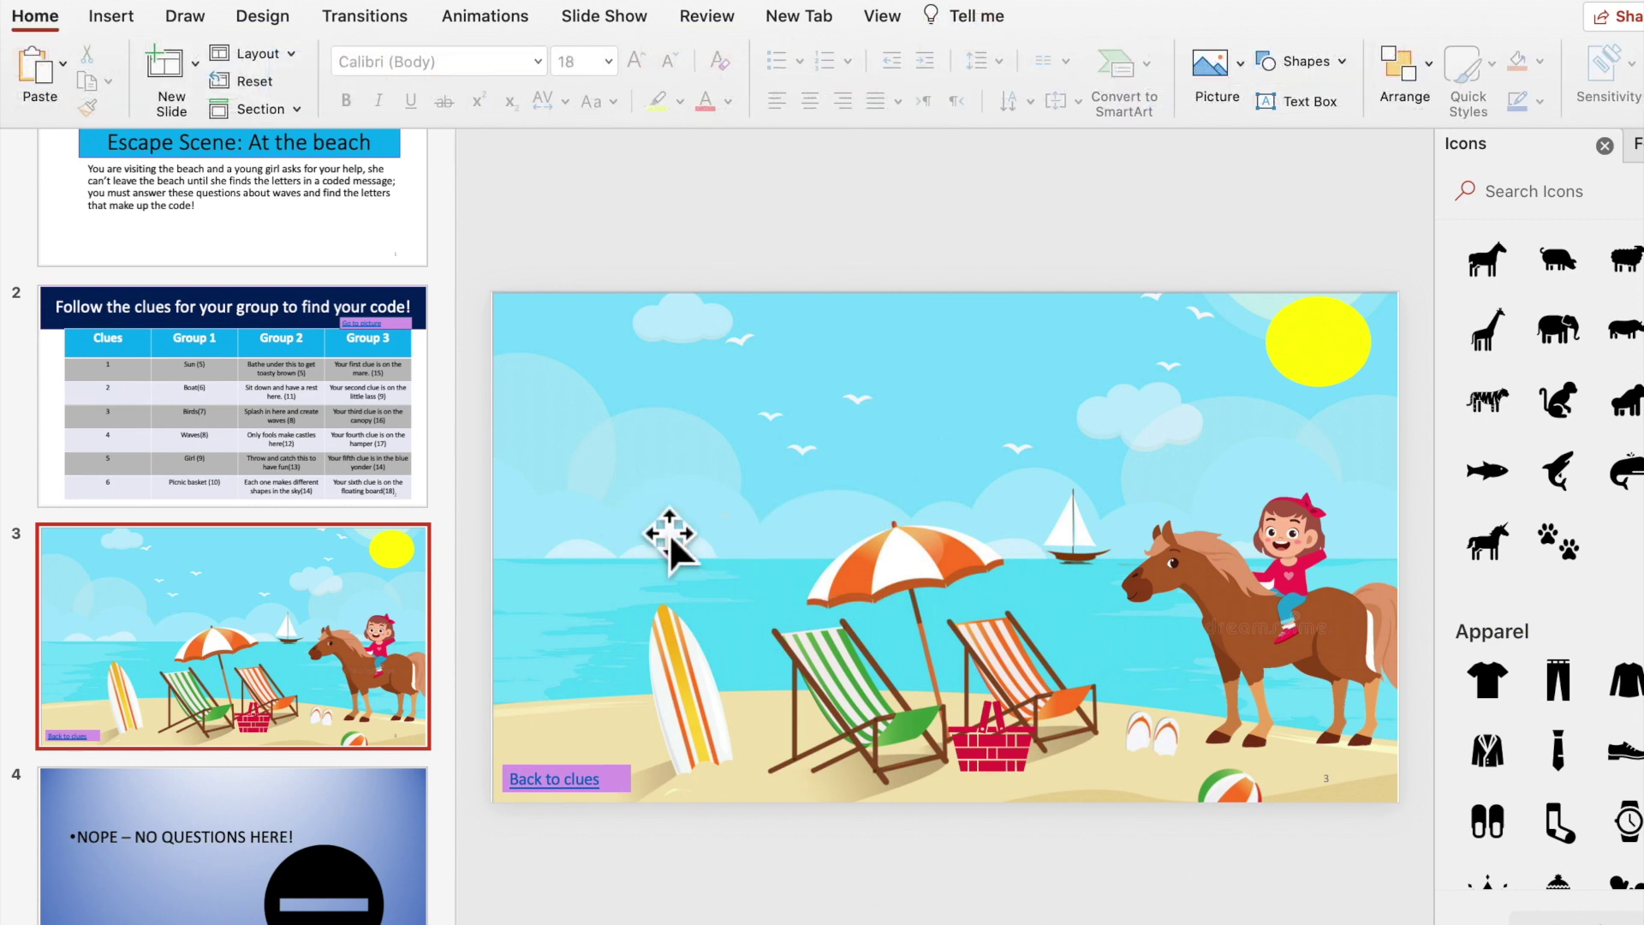
left_click(283, 471)
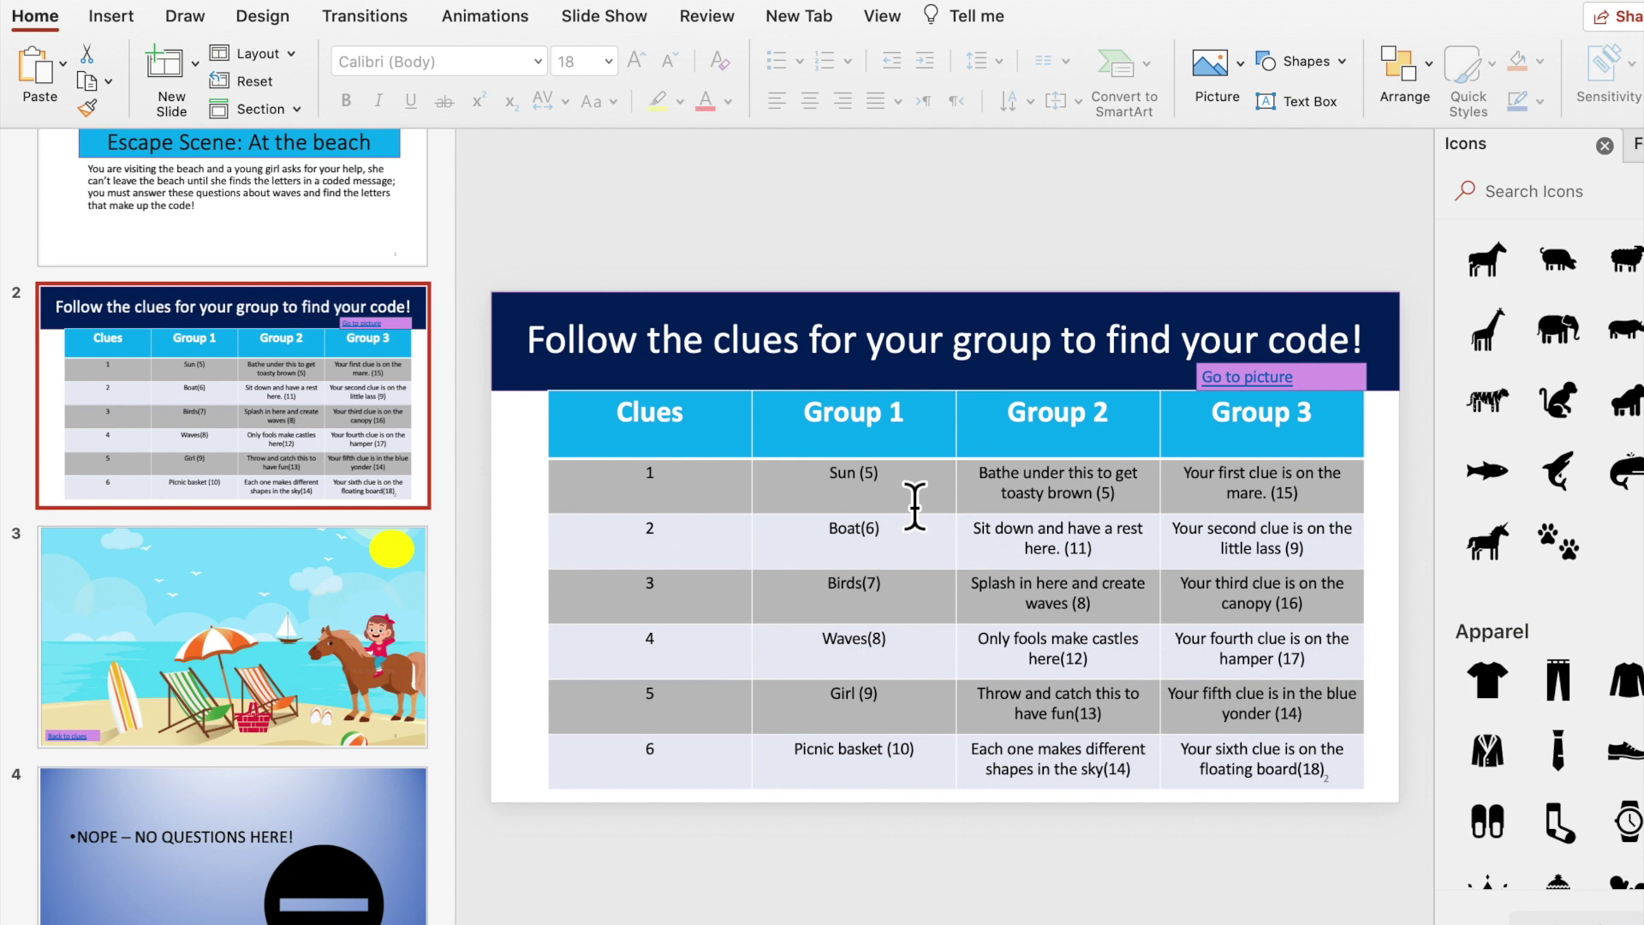
left_click_drag(910, 499, 911, 779)
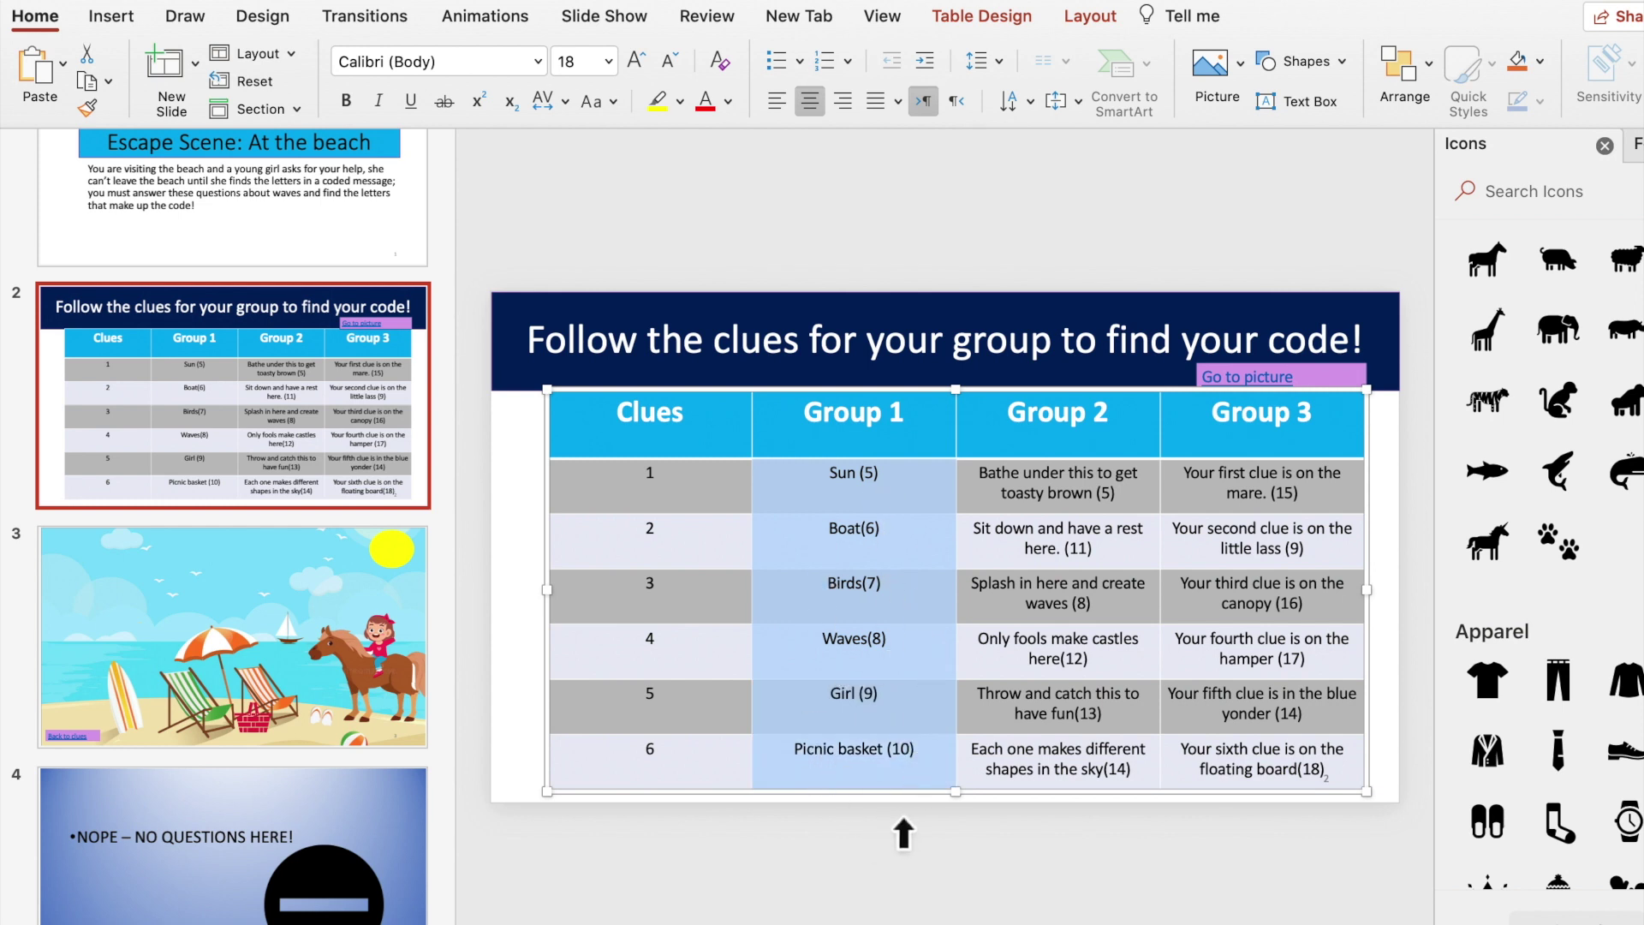
left_click(1075, 495)
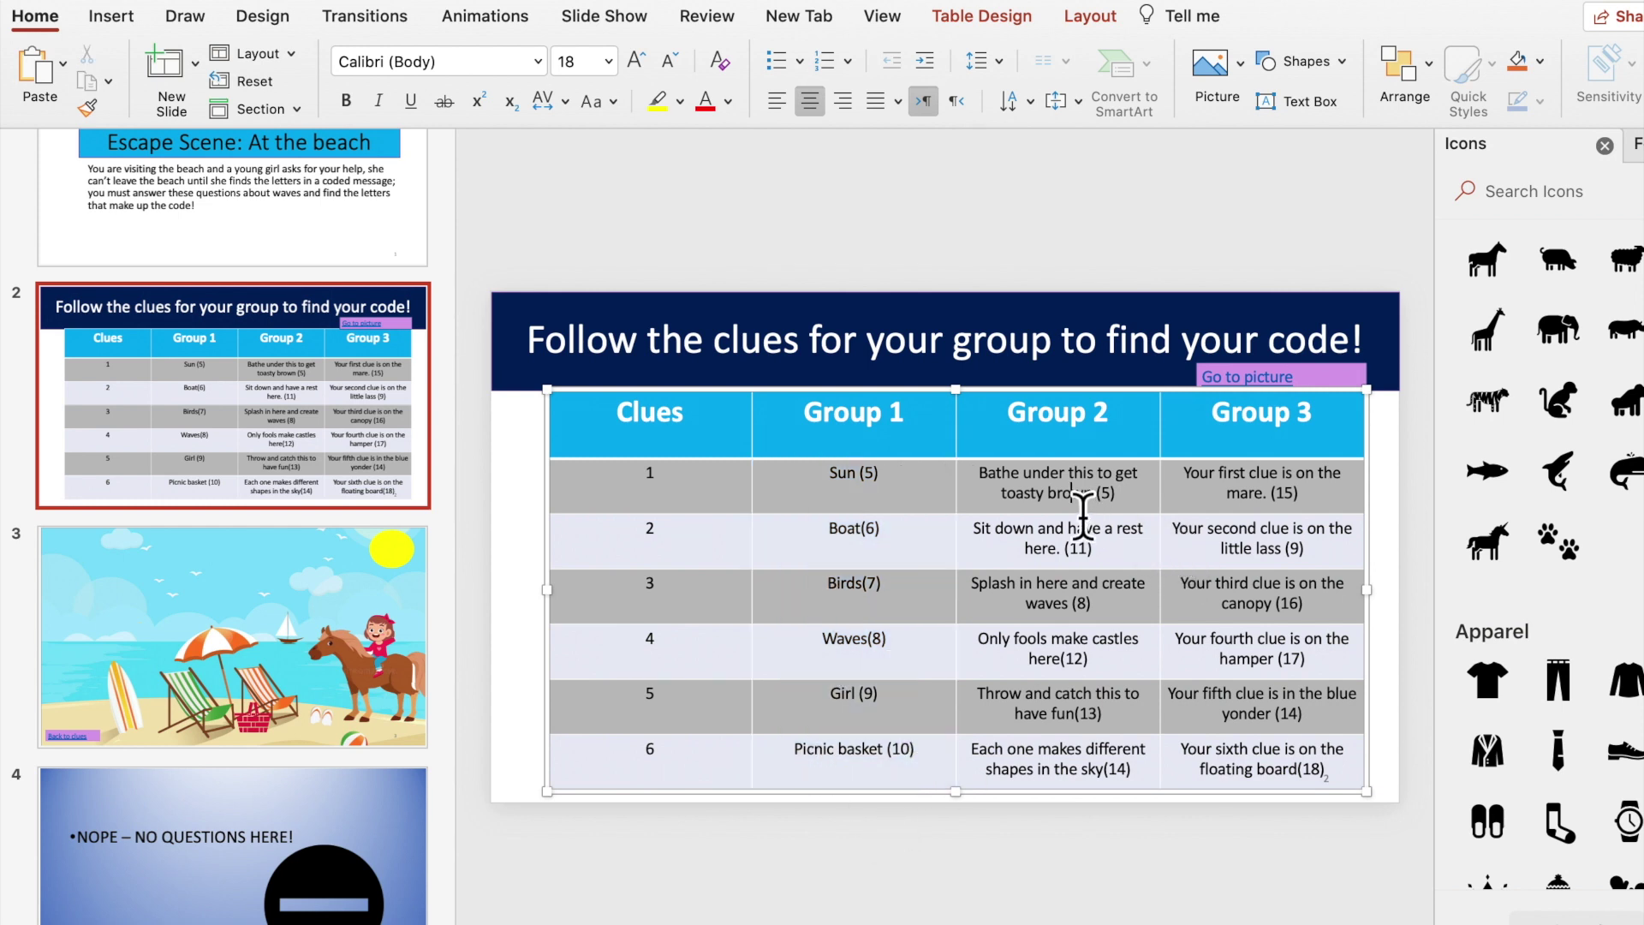
left_click_drag(1089, 495, 1100, 783)
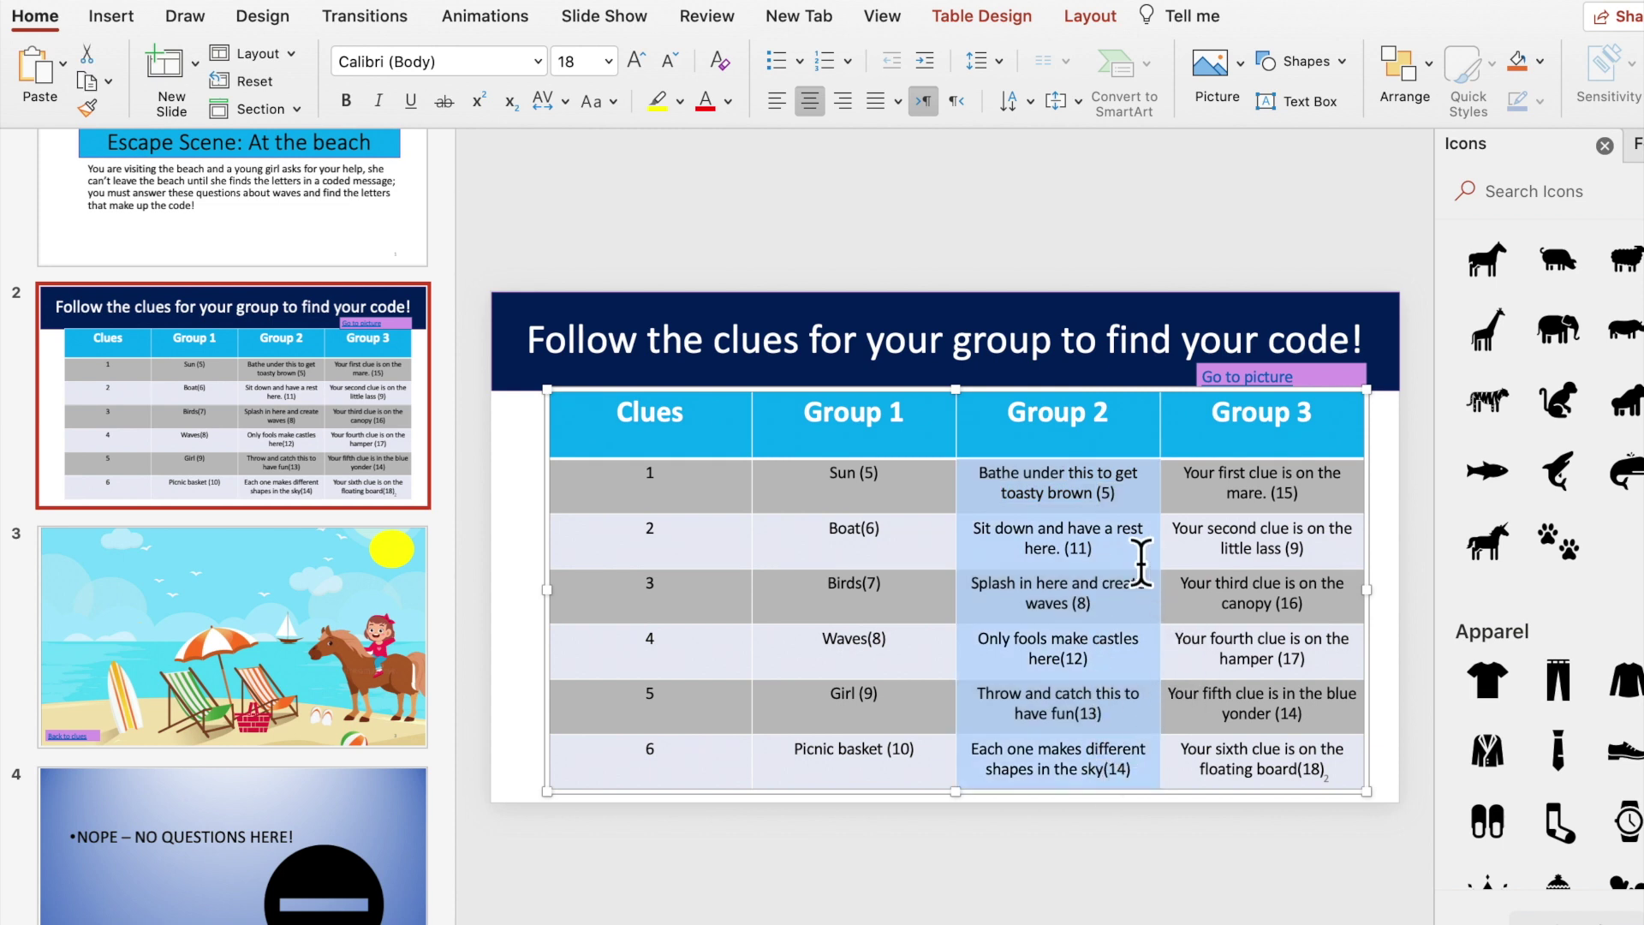
left_click_drag(1193, 488, 1245, 736)
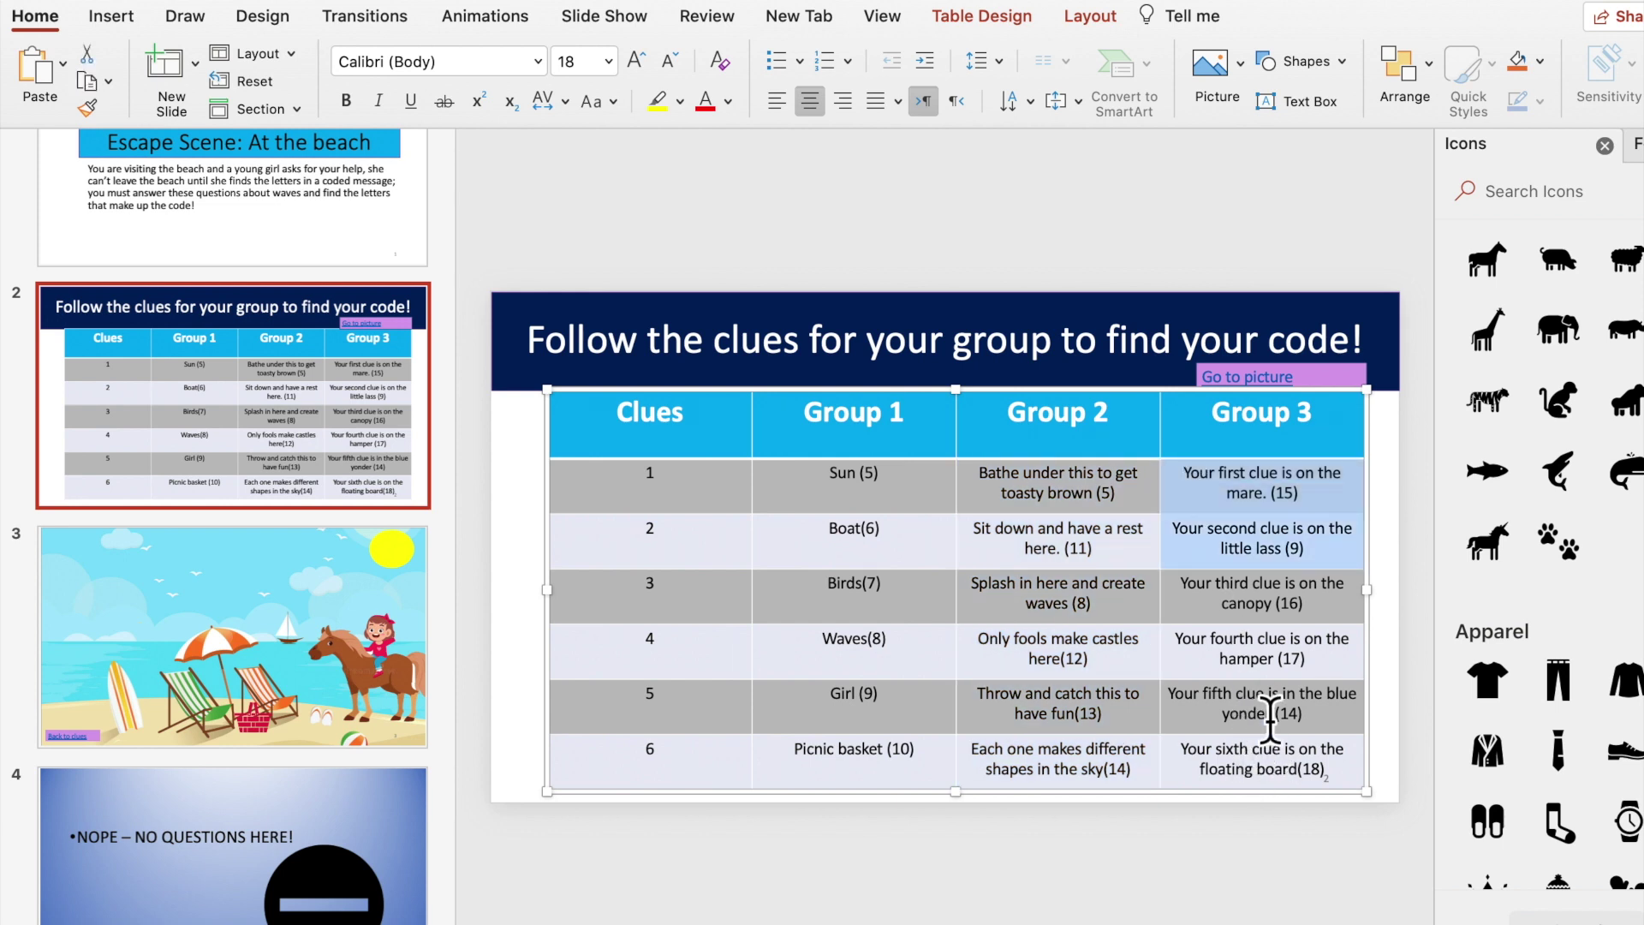
left_click(1265, 715)
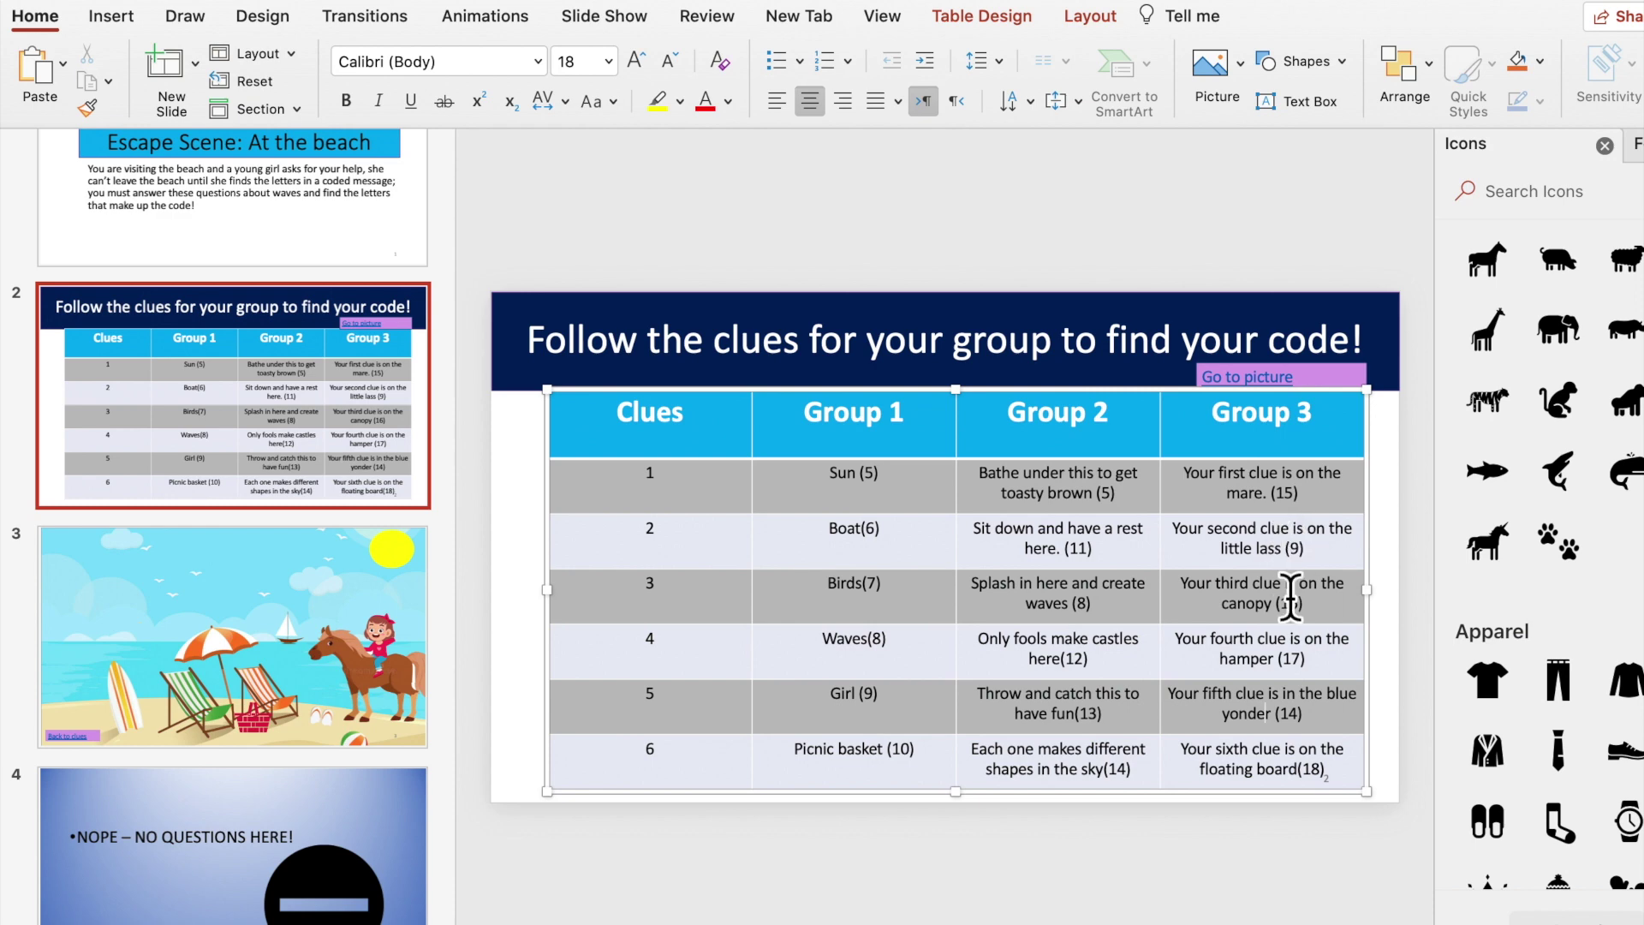
left_click_drag(1366, 791, 1353, 759)
left_click(1305, 825)
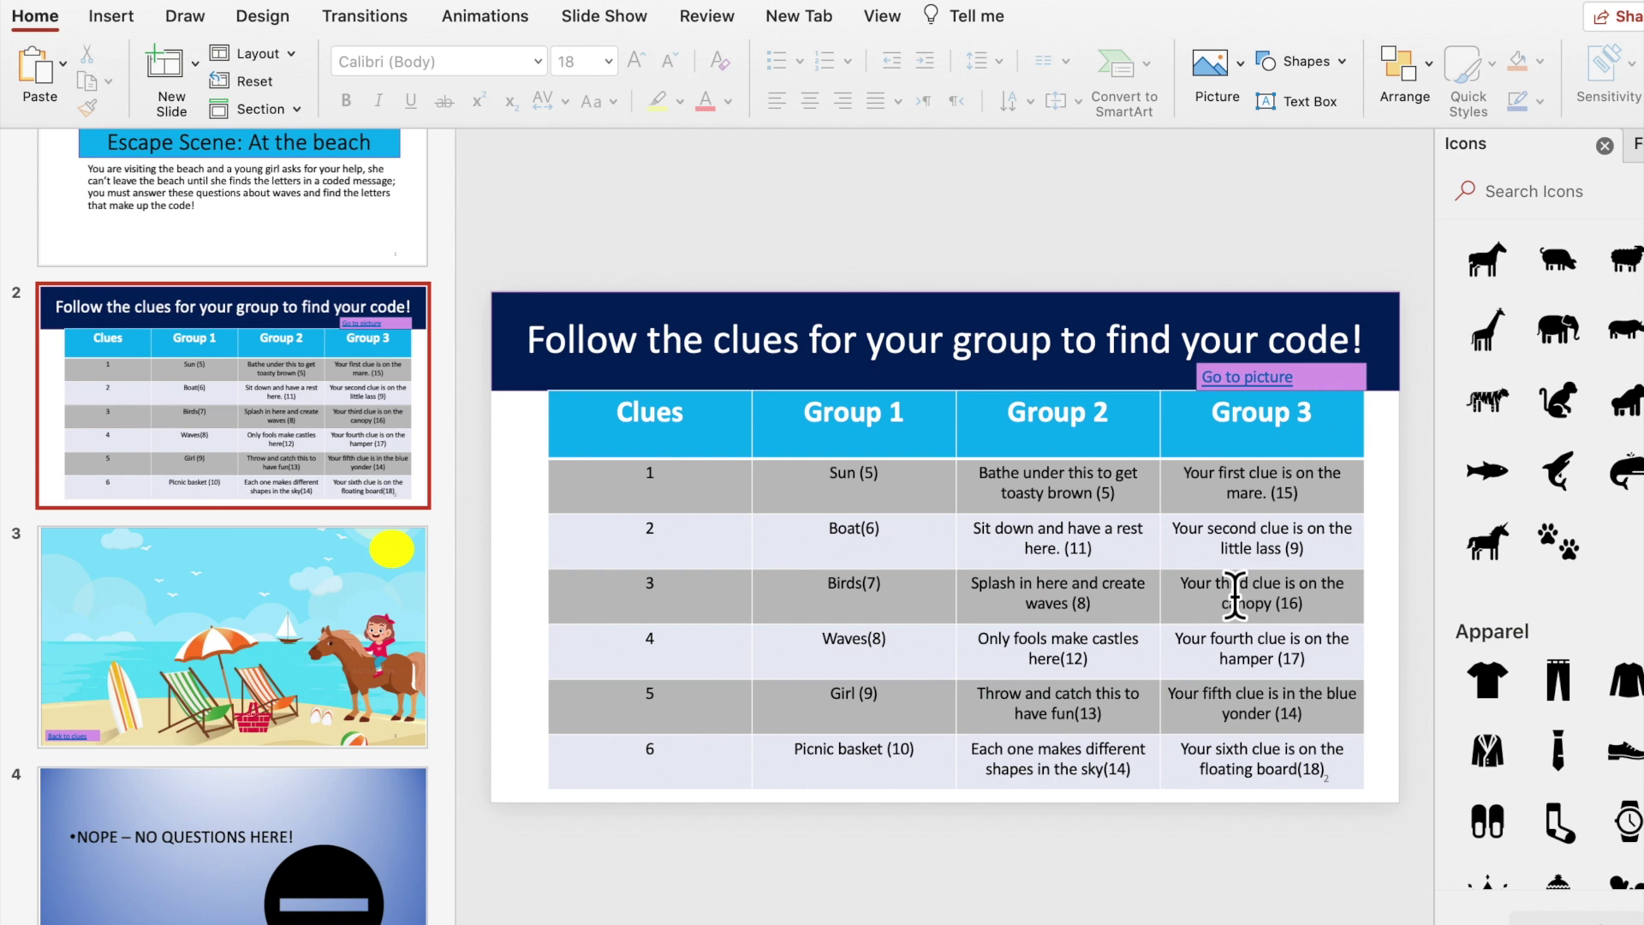
Go back to beach scene slide 3 after briefly revisiting the clues table slide
left_click(304, 635)
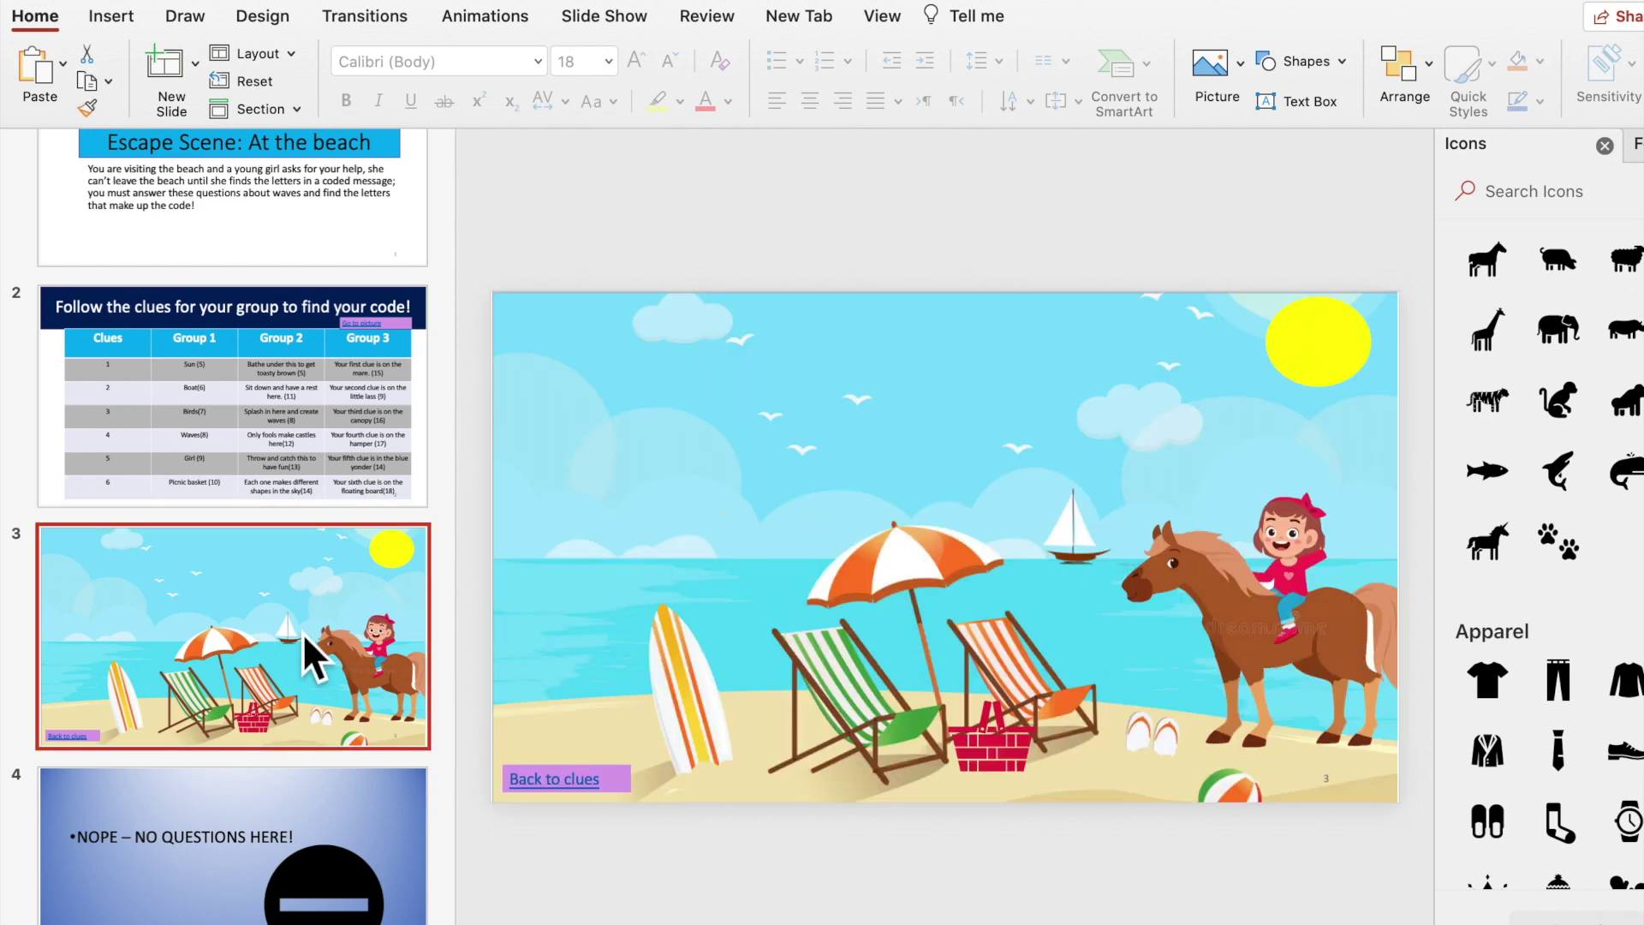
left_click(262, 415)
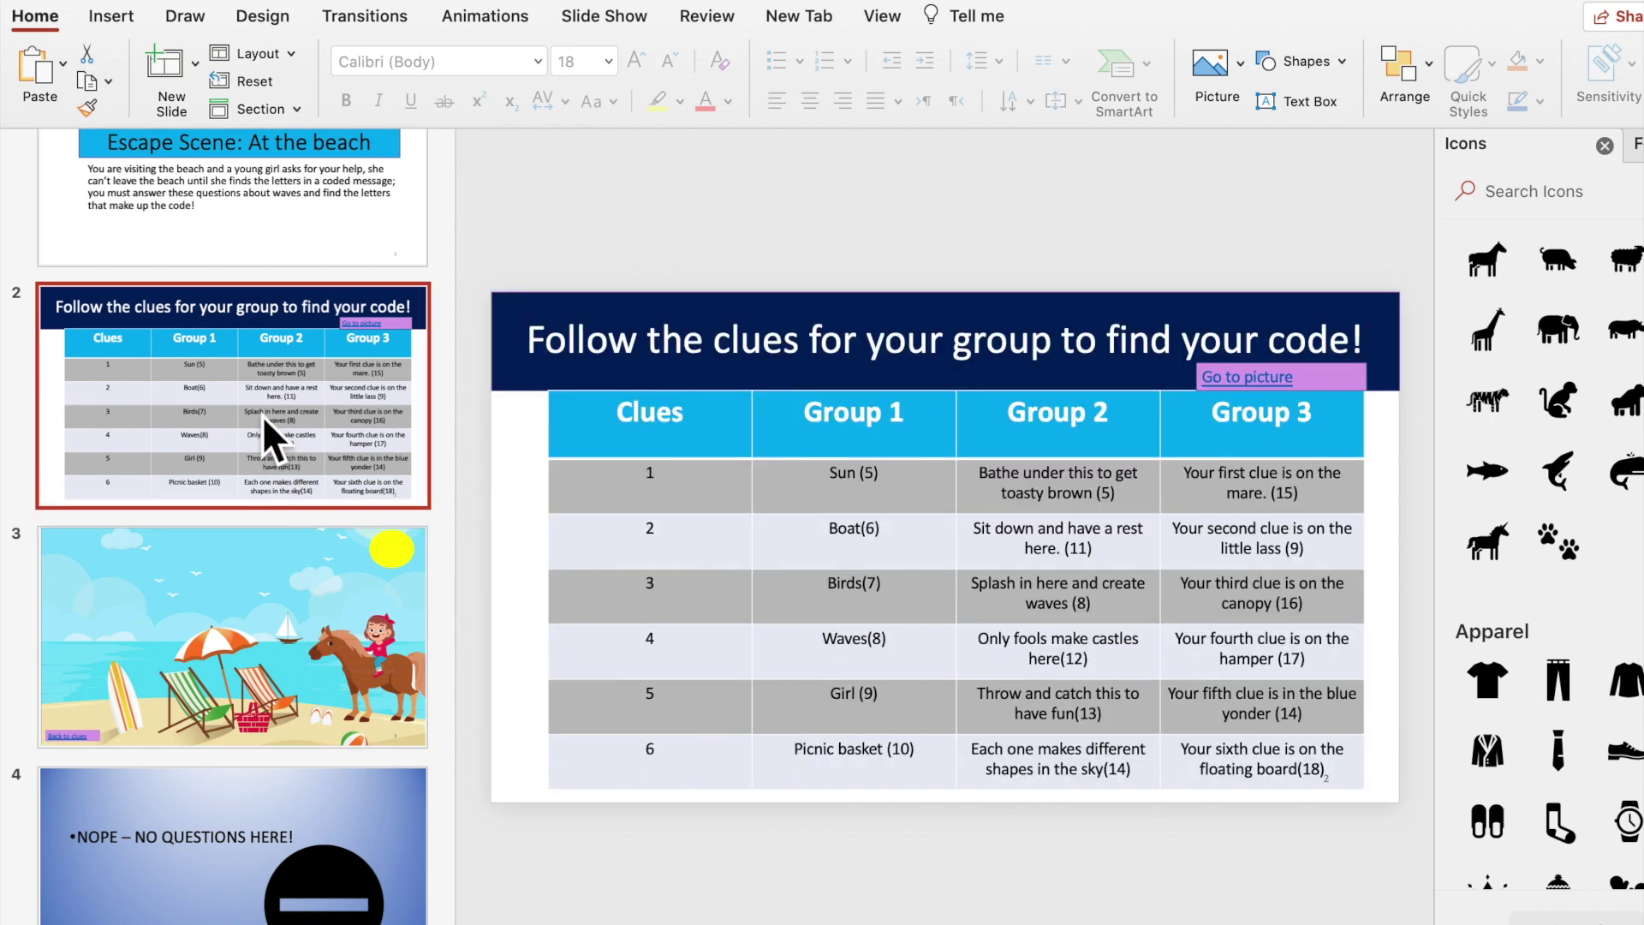
left_click(238, 605)
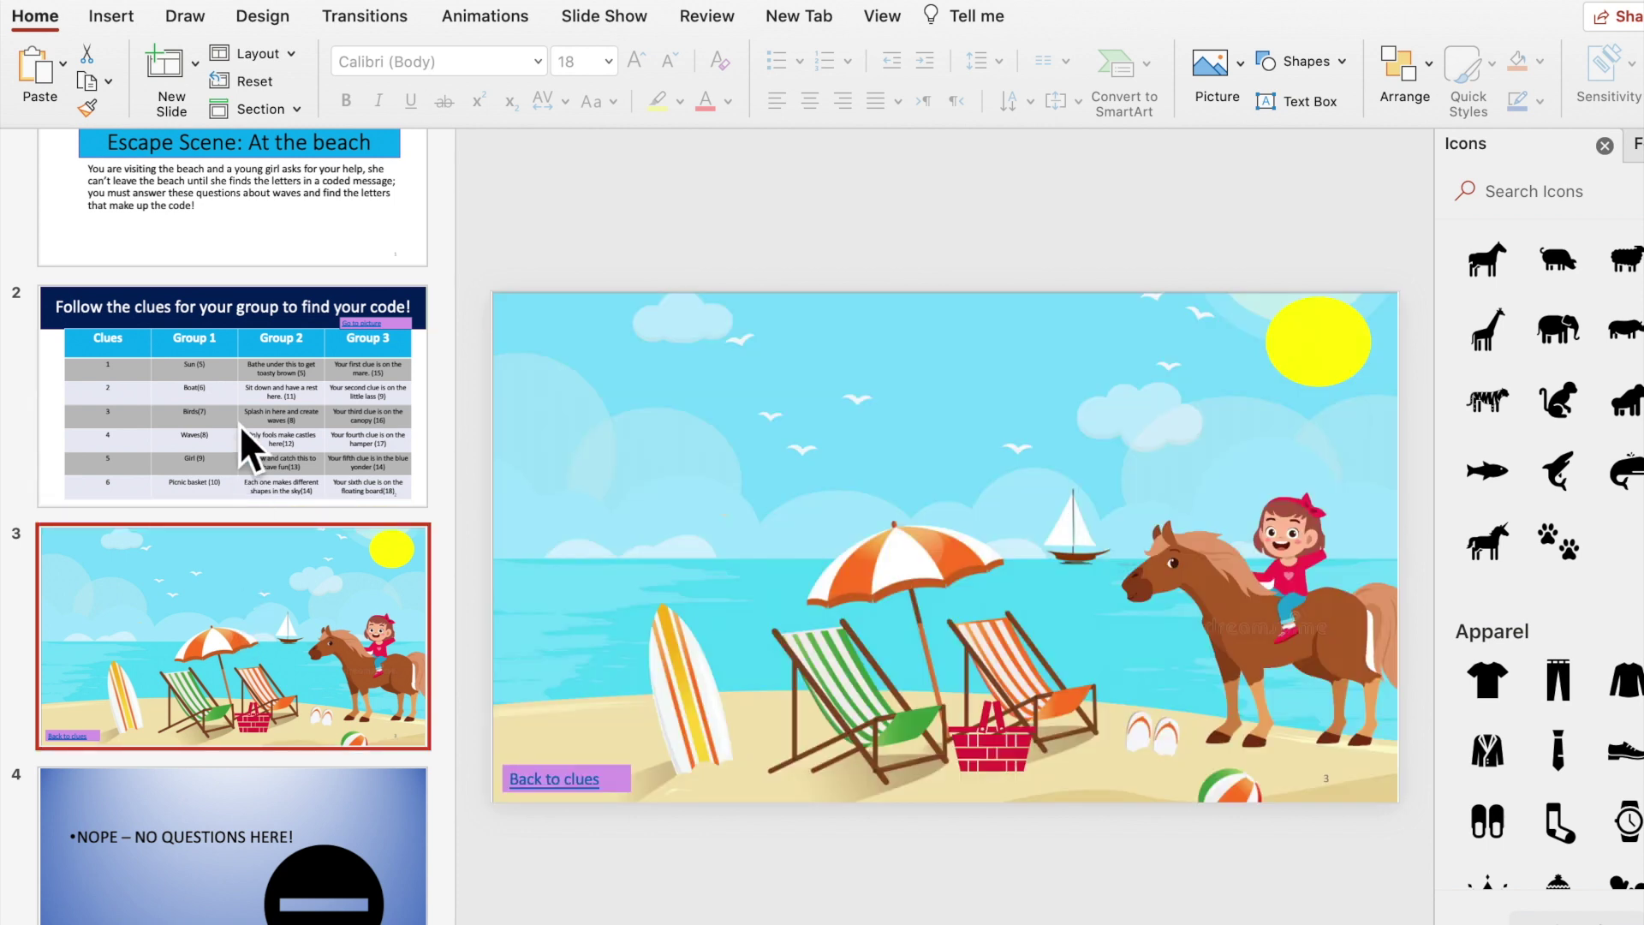
Select the rectangle from the Shapes gallery and deselect the text box on the sun
left_click(1318, 356)
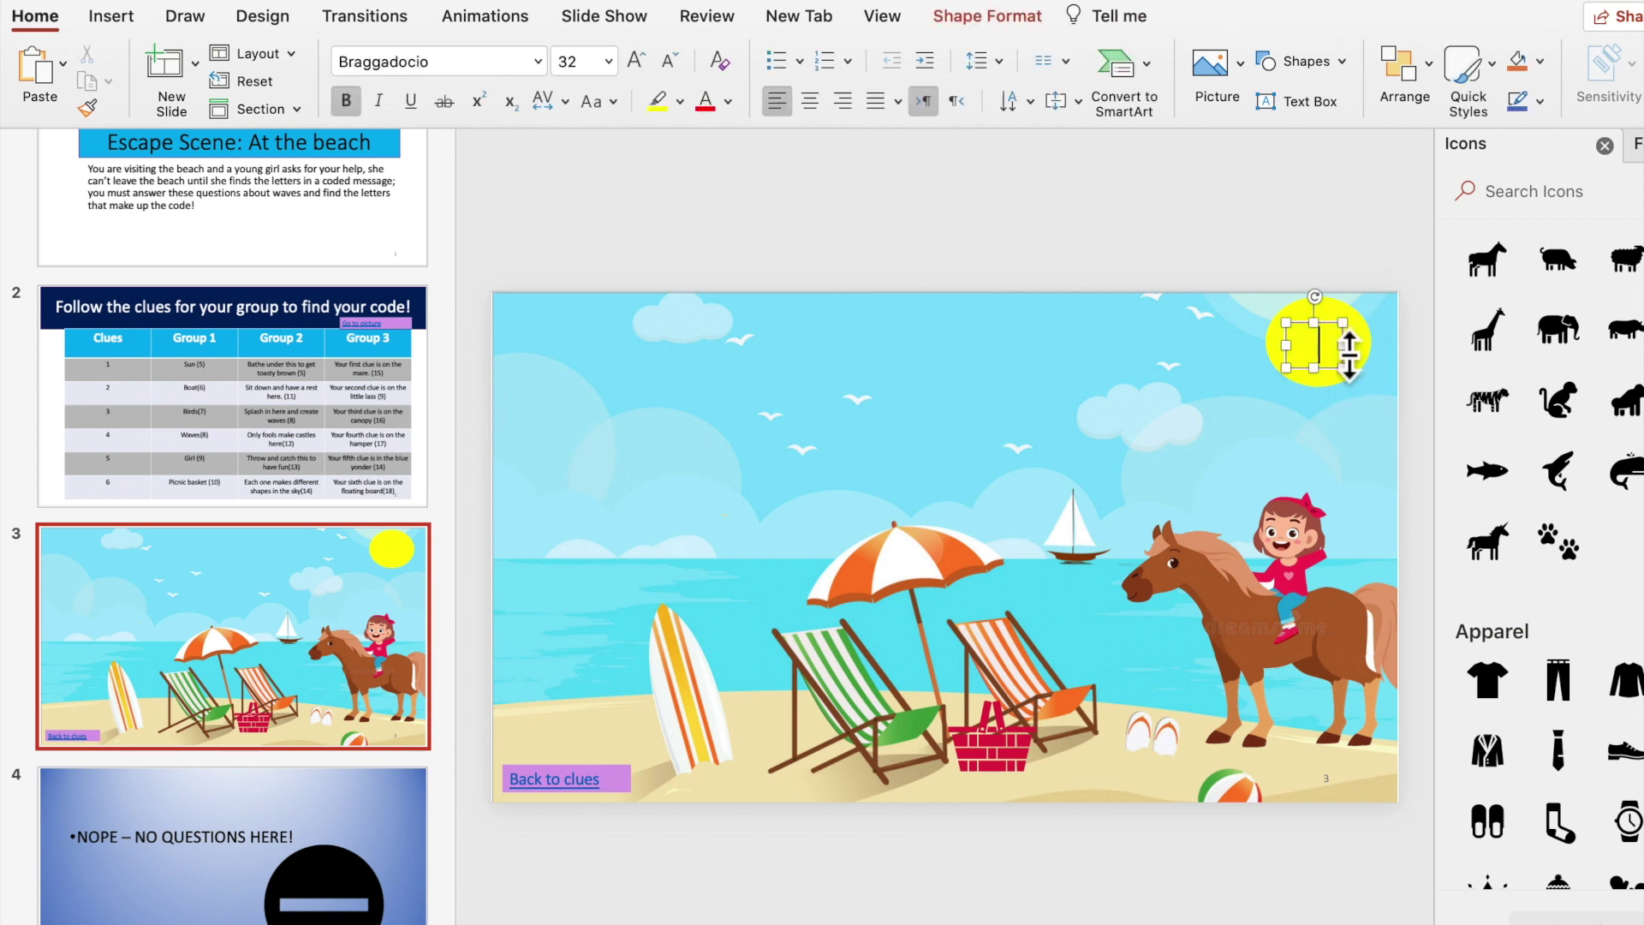
left_click(1292, 64)
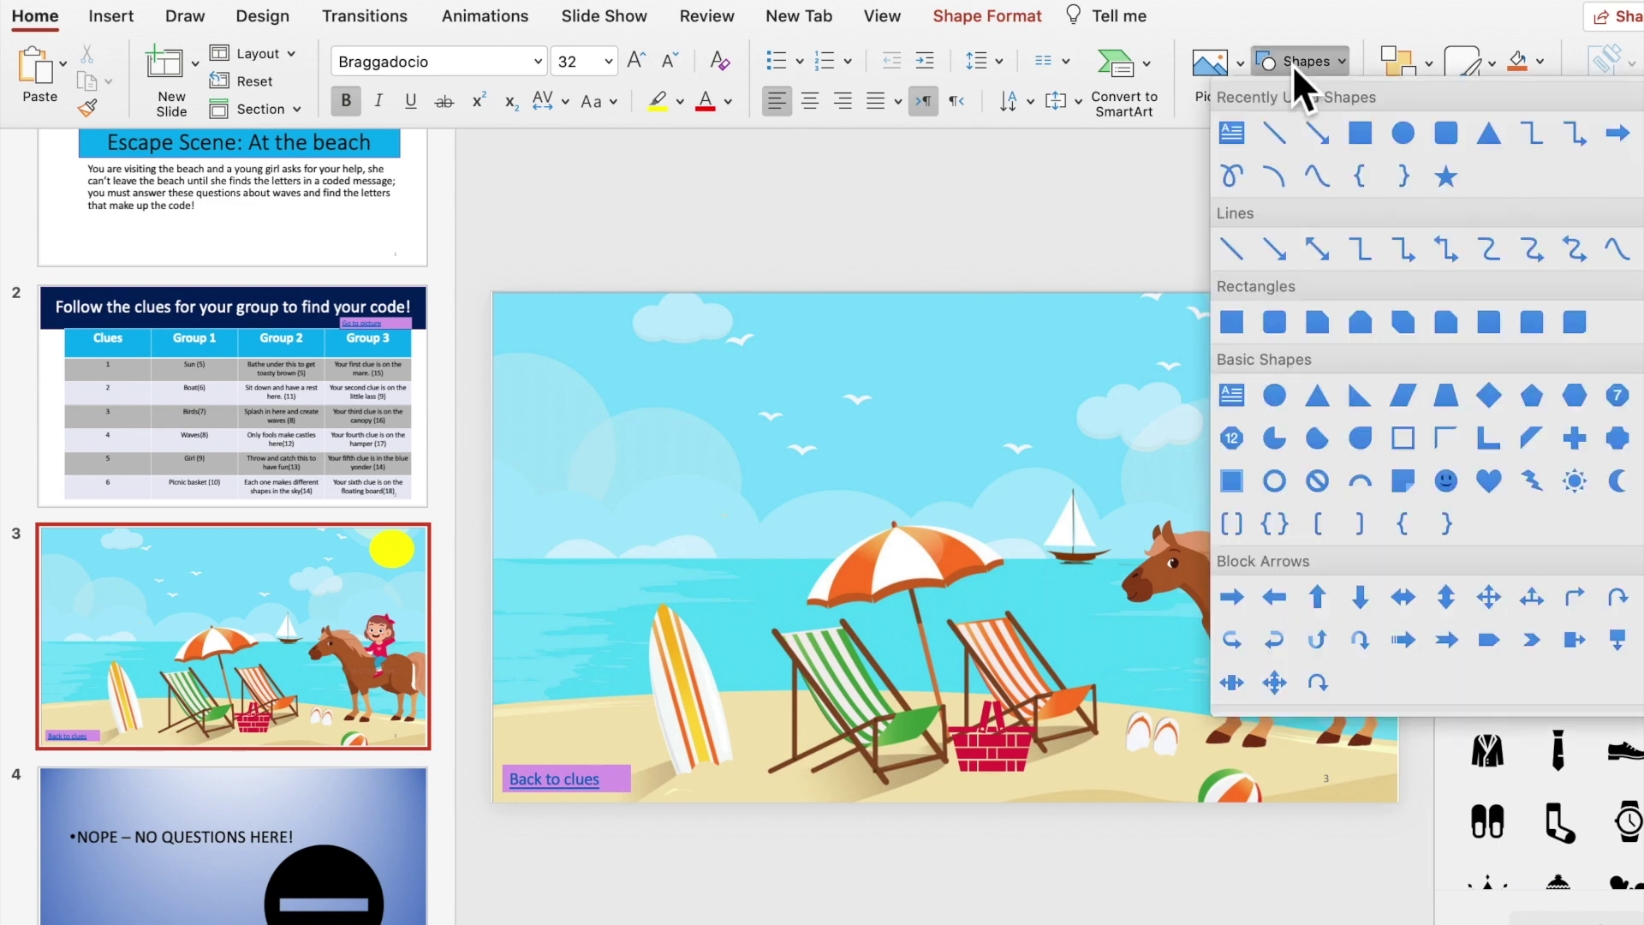
left_click(1363, 132)
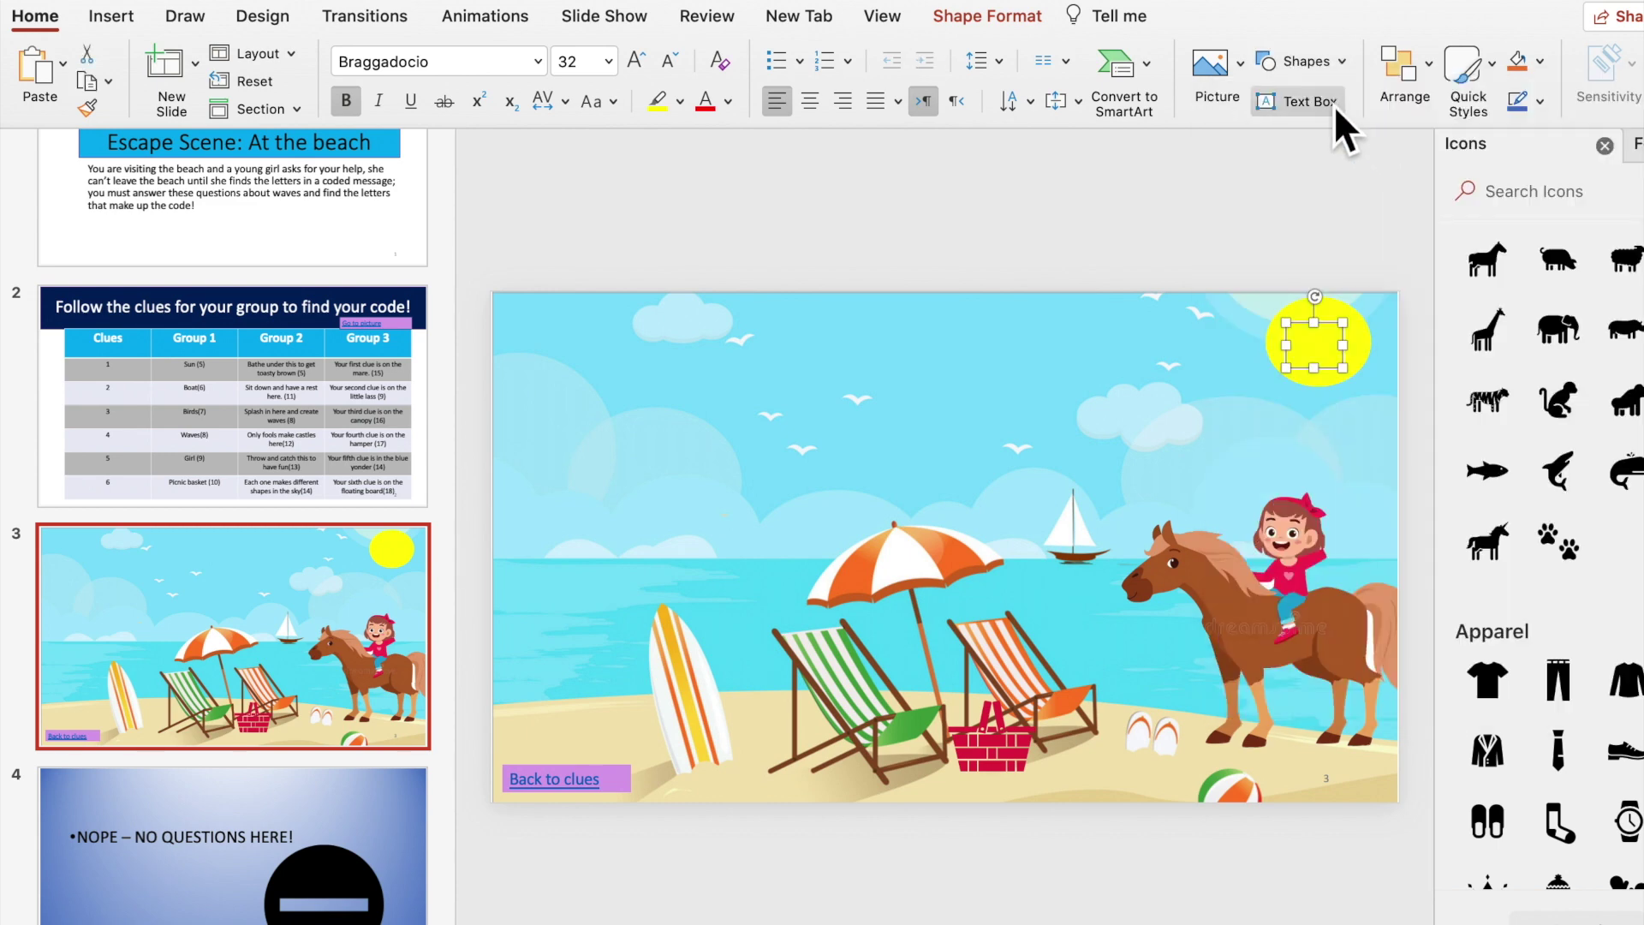
left_click(1318, 65)
left_click(1370, 130)
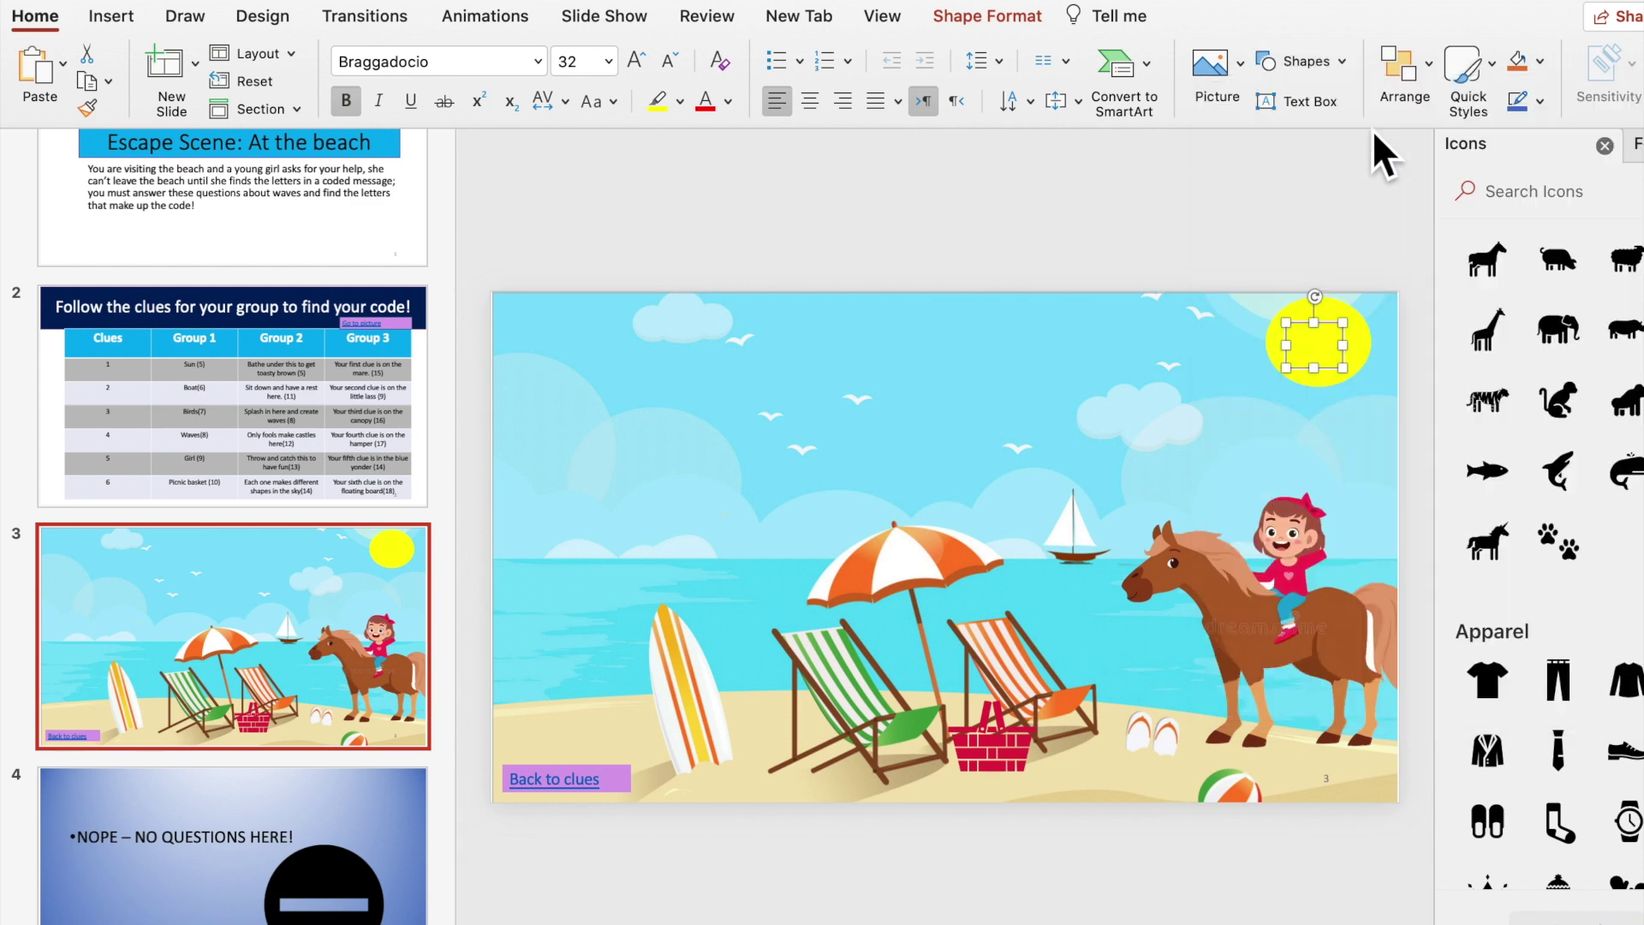
left_click(1204, 385)
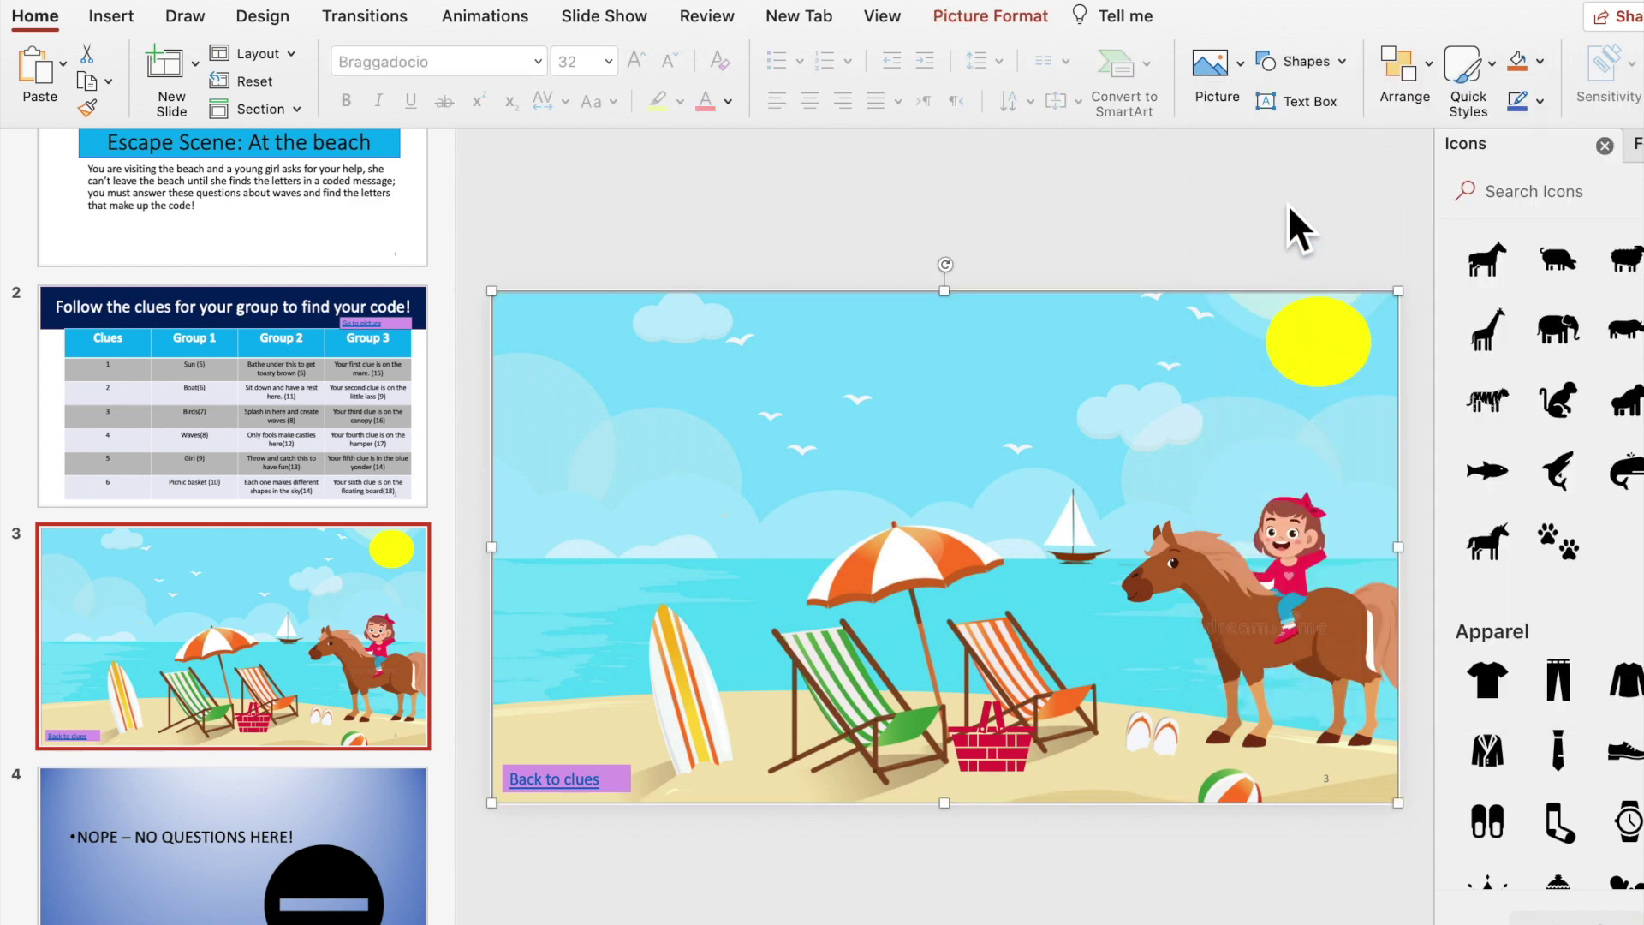
Draw a blue rectangle in the sky and move it up just left of the sun
left_click(1296, 63)
left_click(1362, 130)
left_click_drag(1063, 356, 1179, 425)
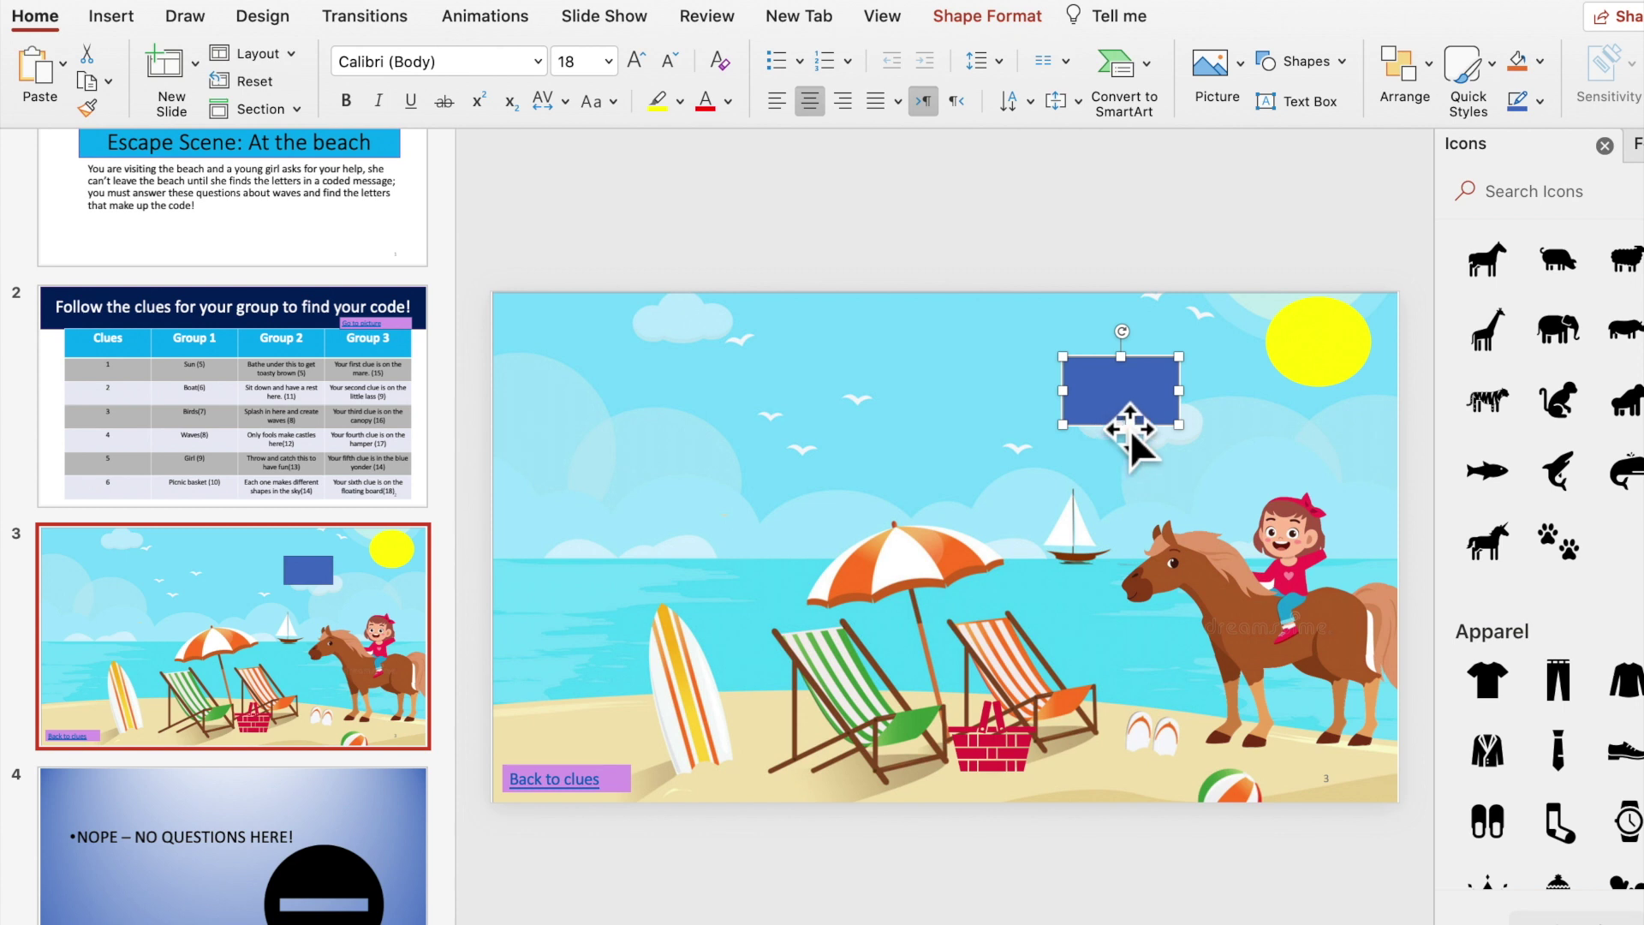
left_click_drag(1130, 413, 1121, 387)
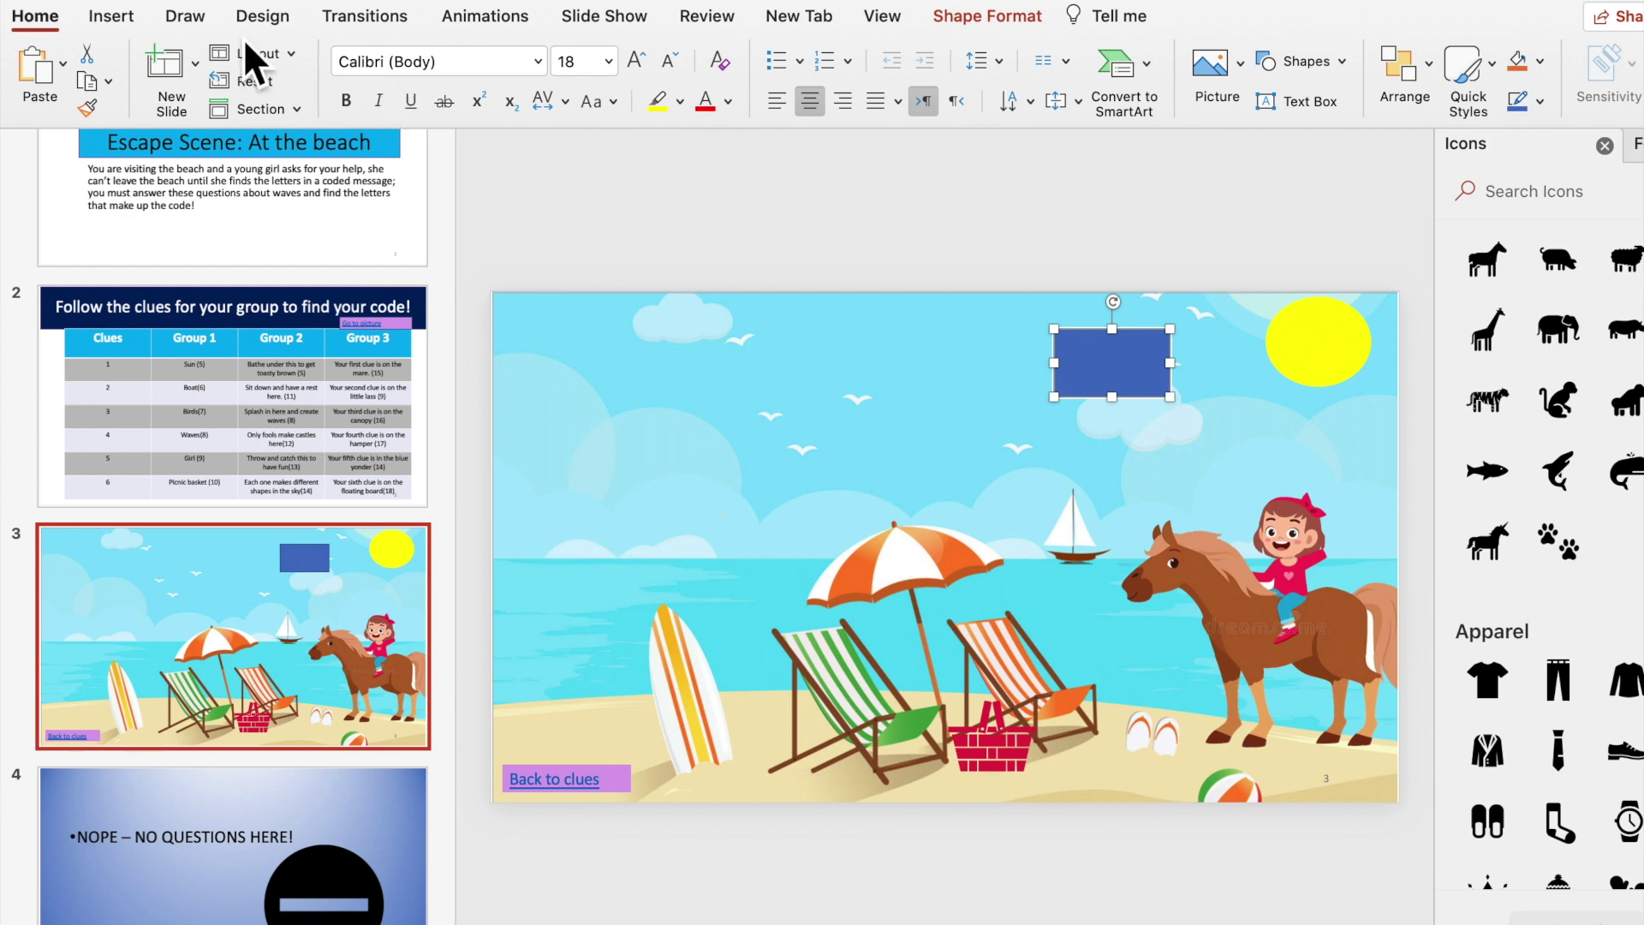
left_click(128, 21)
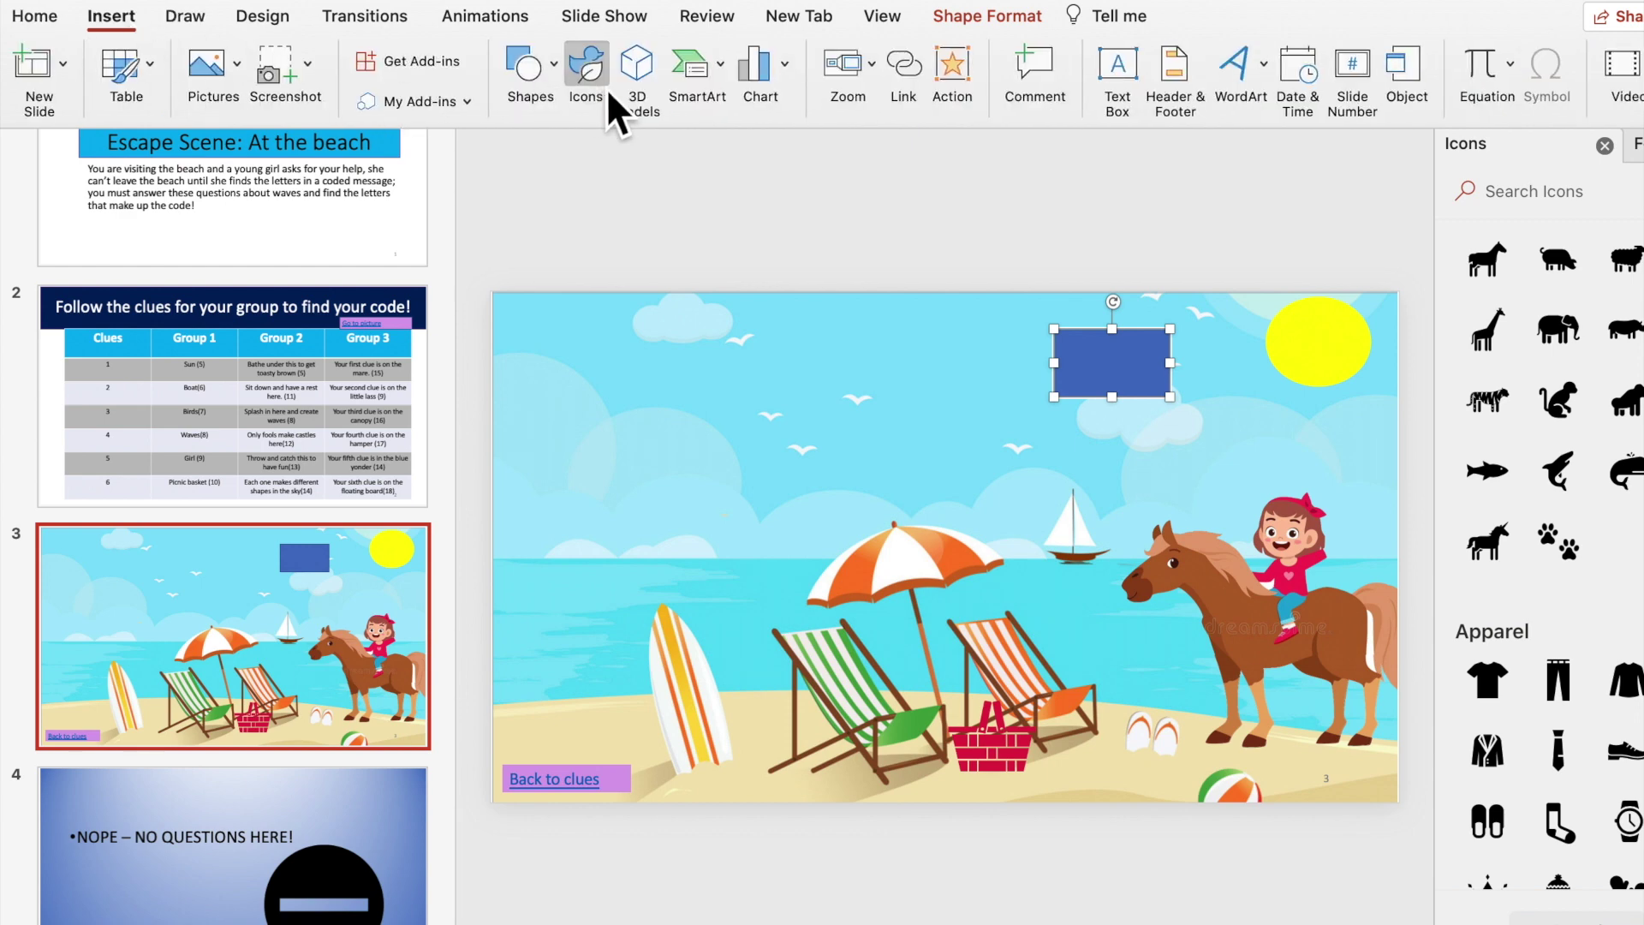
Hyperlink the rectangle to This Document slide 5, 'The wavelength is represented by which letter?'
left_click(906, 65)
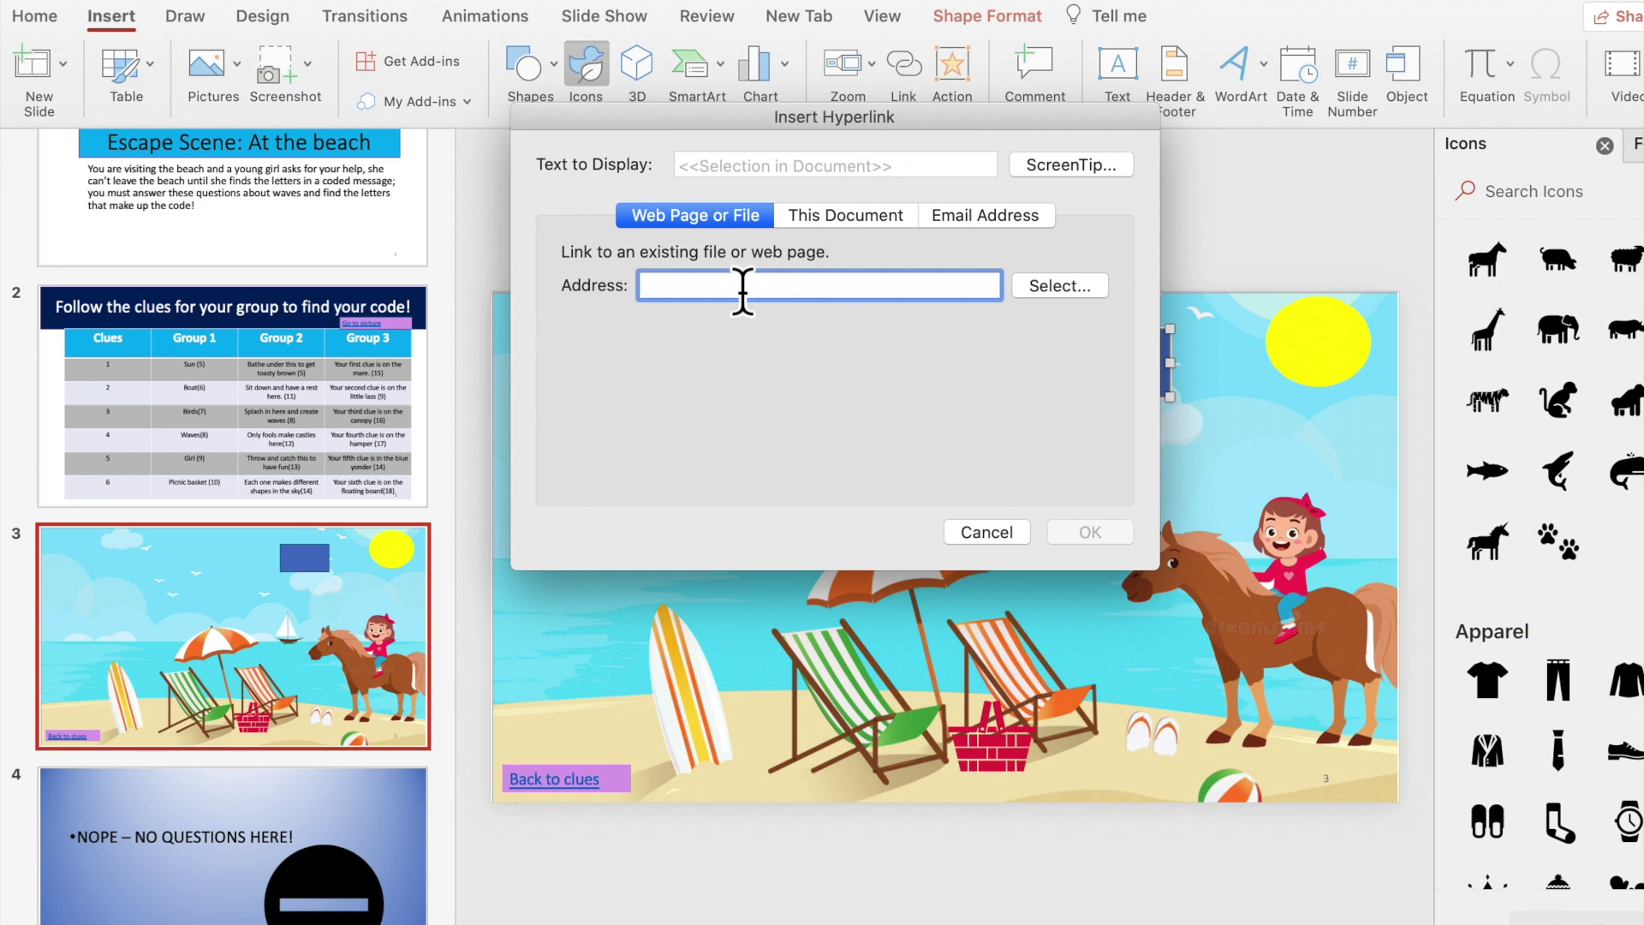
left_click(846, 218)
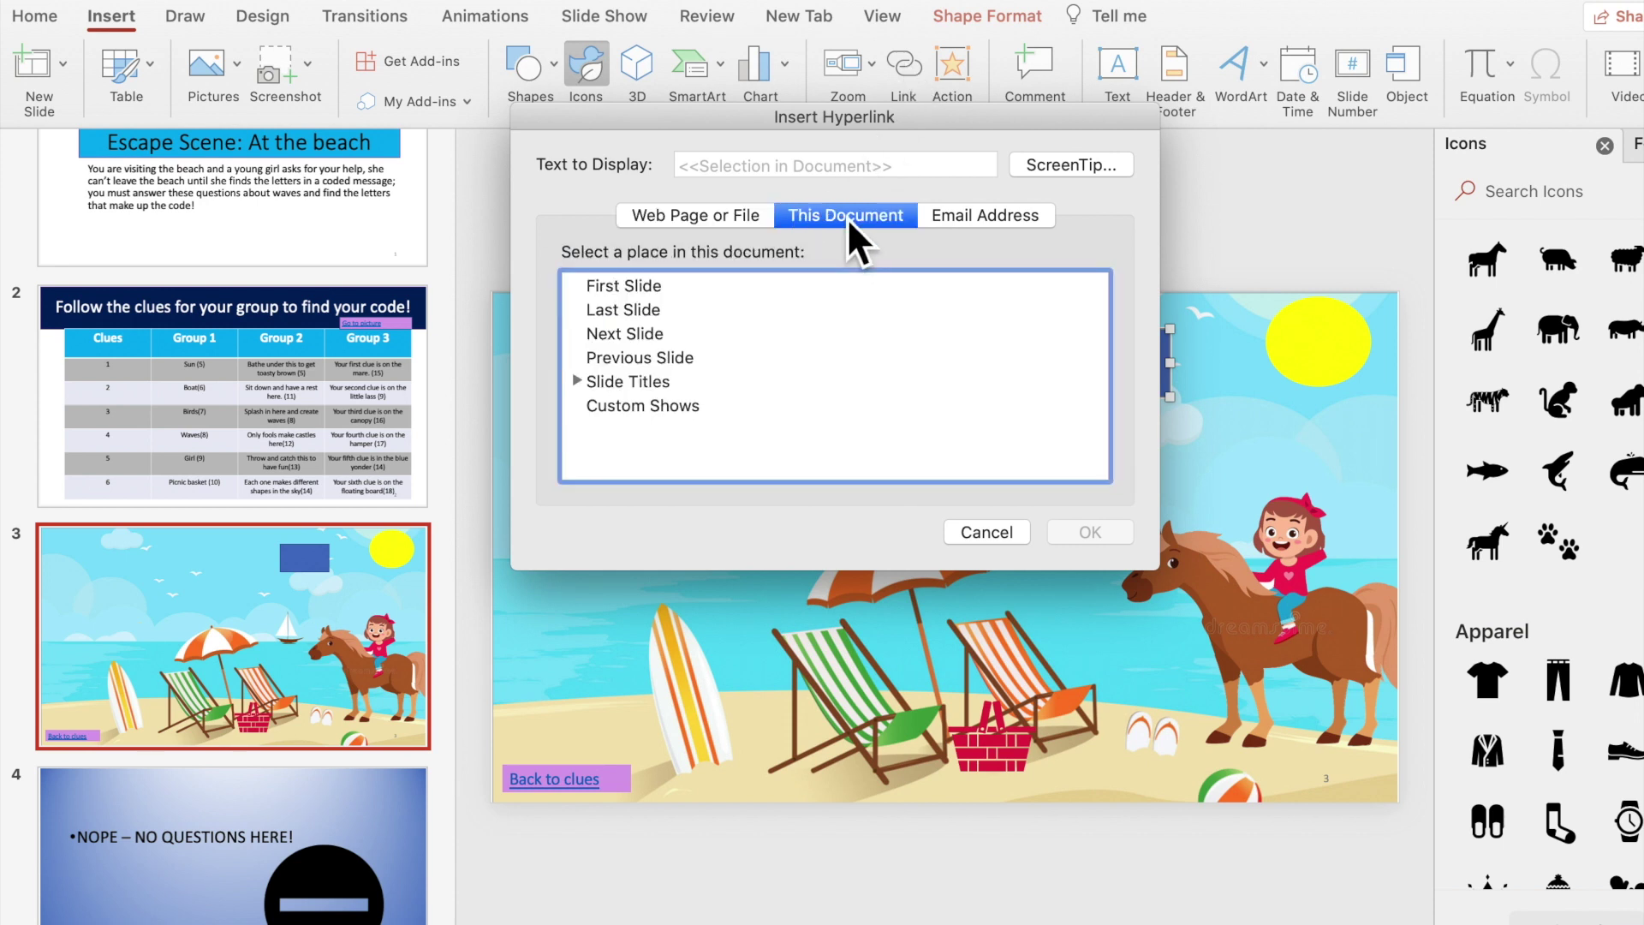
left_click(586, 383)
scroll(743, 464, "down", 5)
scroll(743, 464, "down", 10)
scroll(743, 464, "up", 8)
scroll(743, 464, "up", 5)
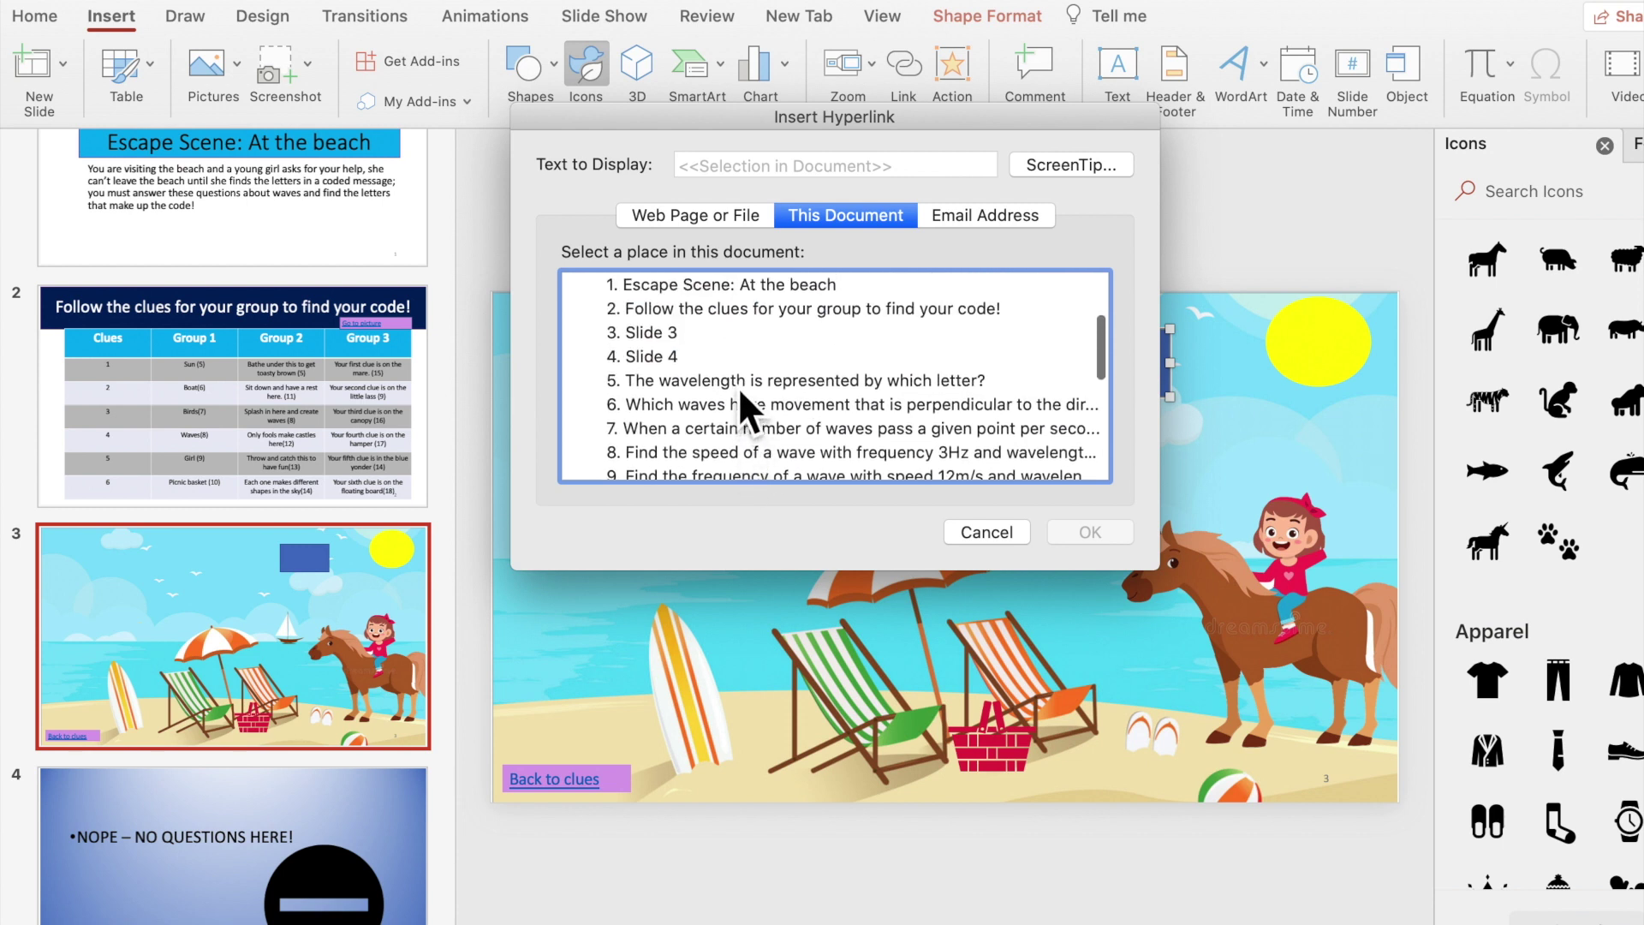
left_click(741, 395)
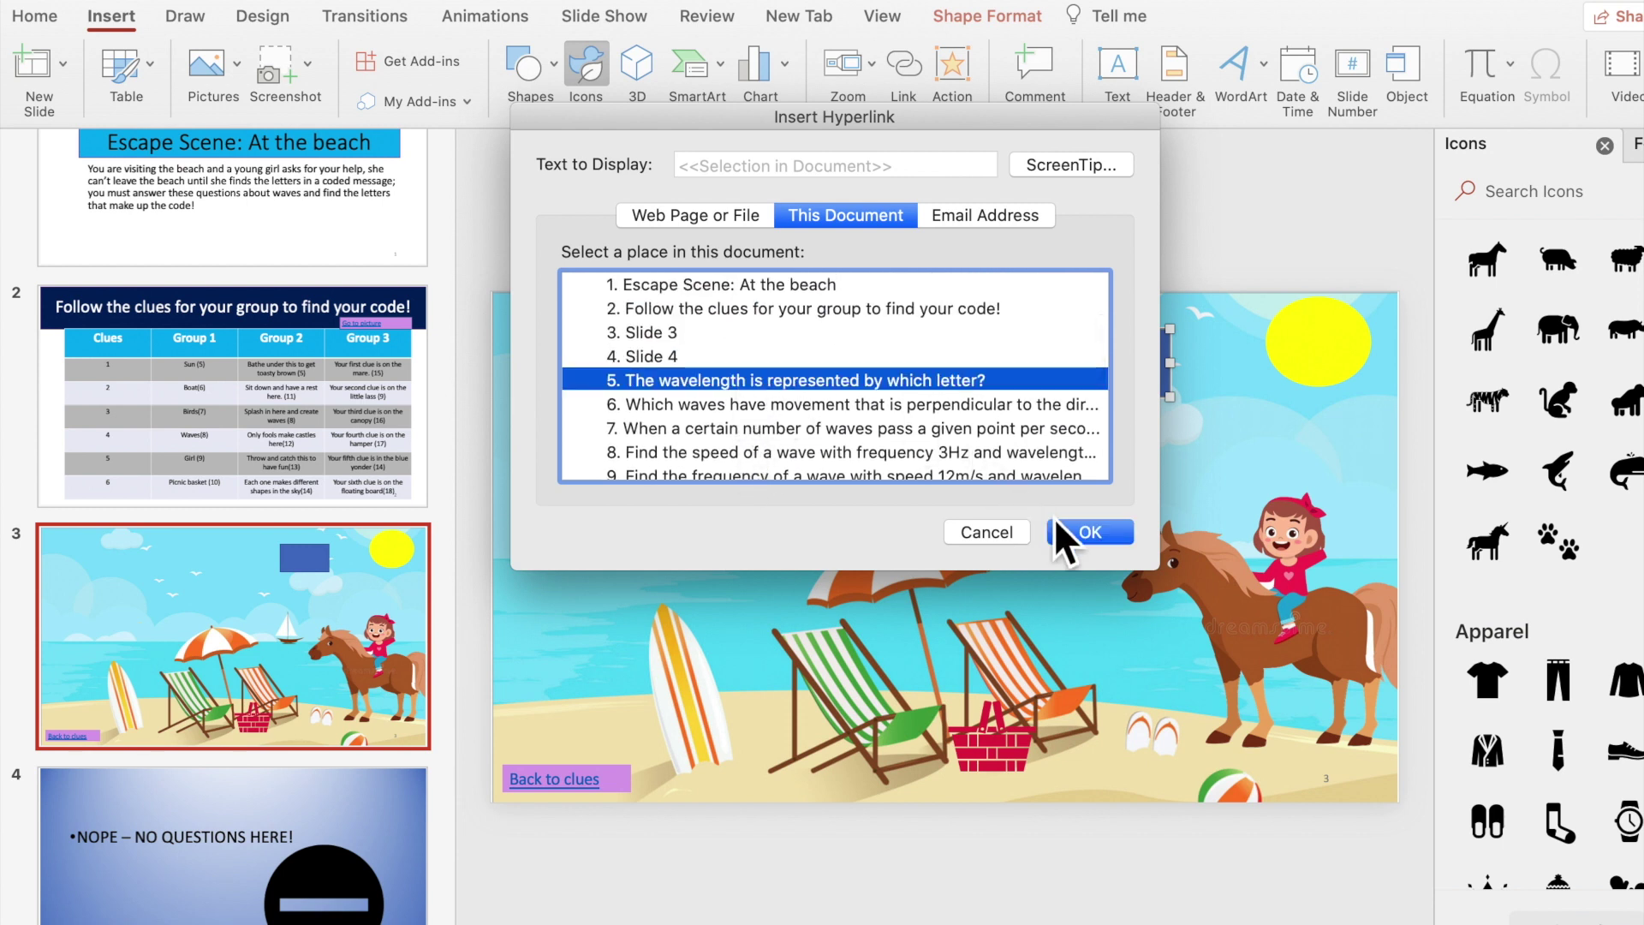
left_click(1075, 537)
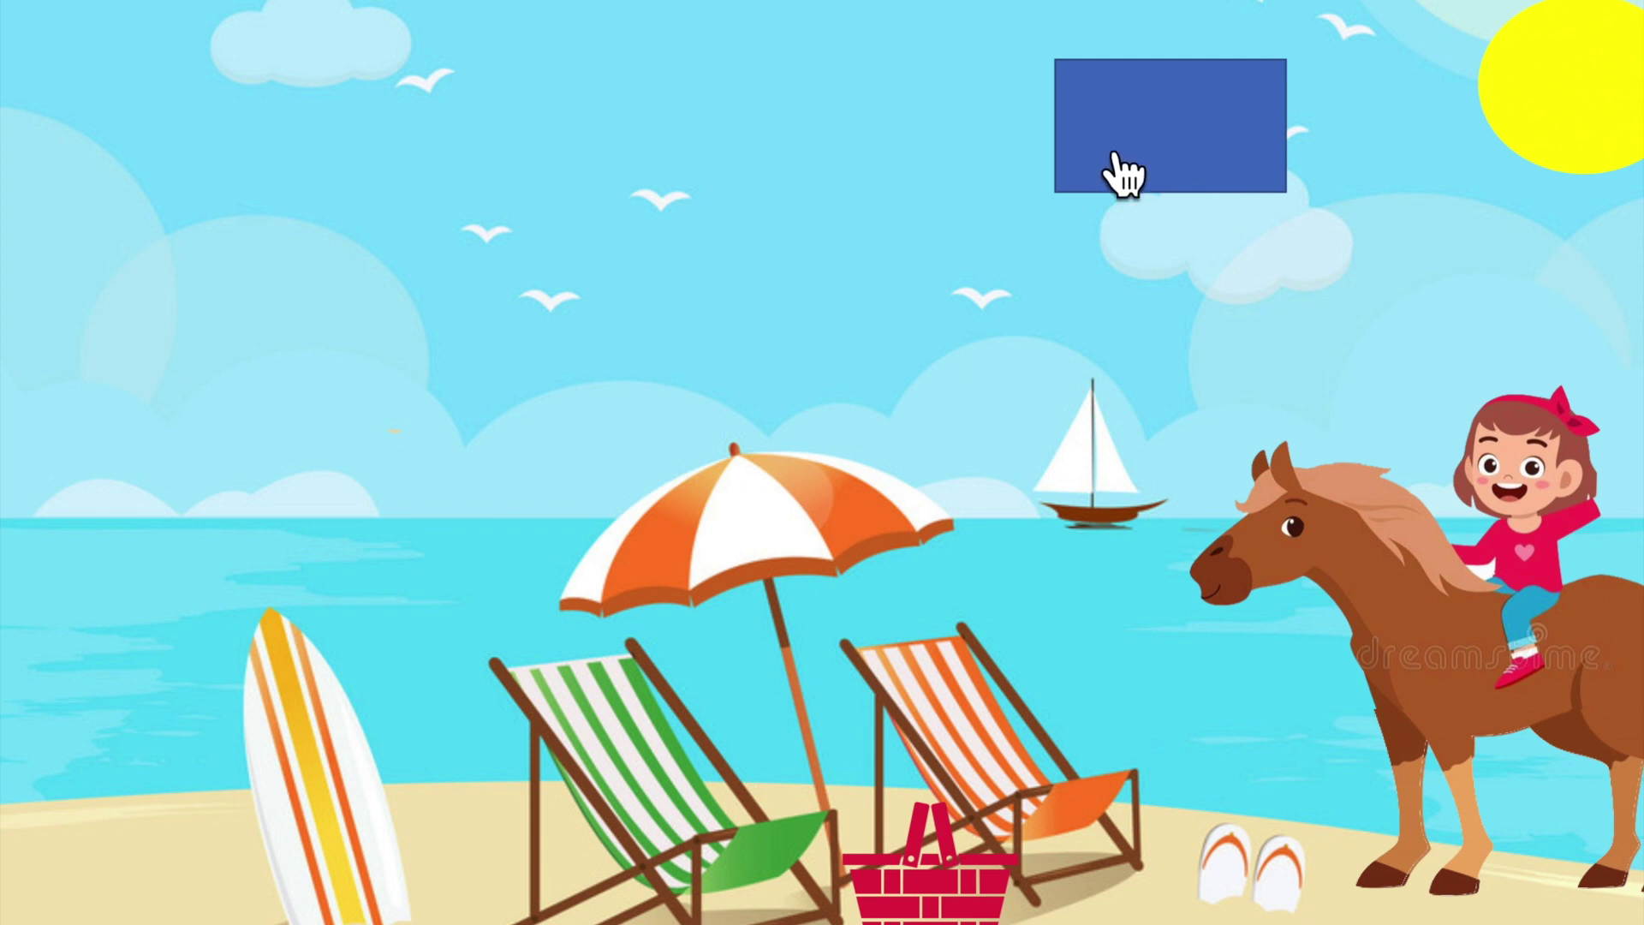
In the slideshow, click the blue rectangle to jump to the wavelength question slide
left_click(1177, 154)
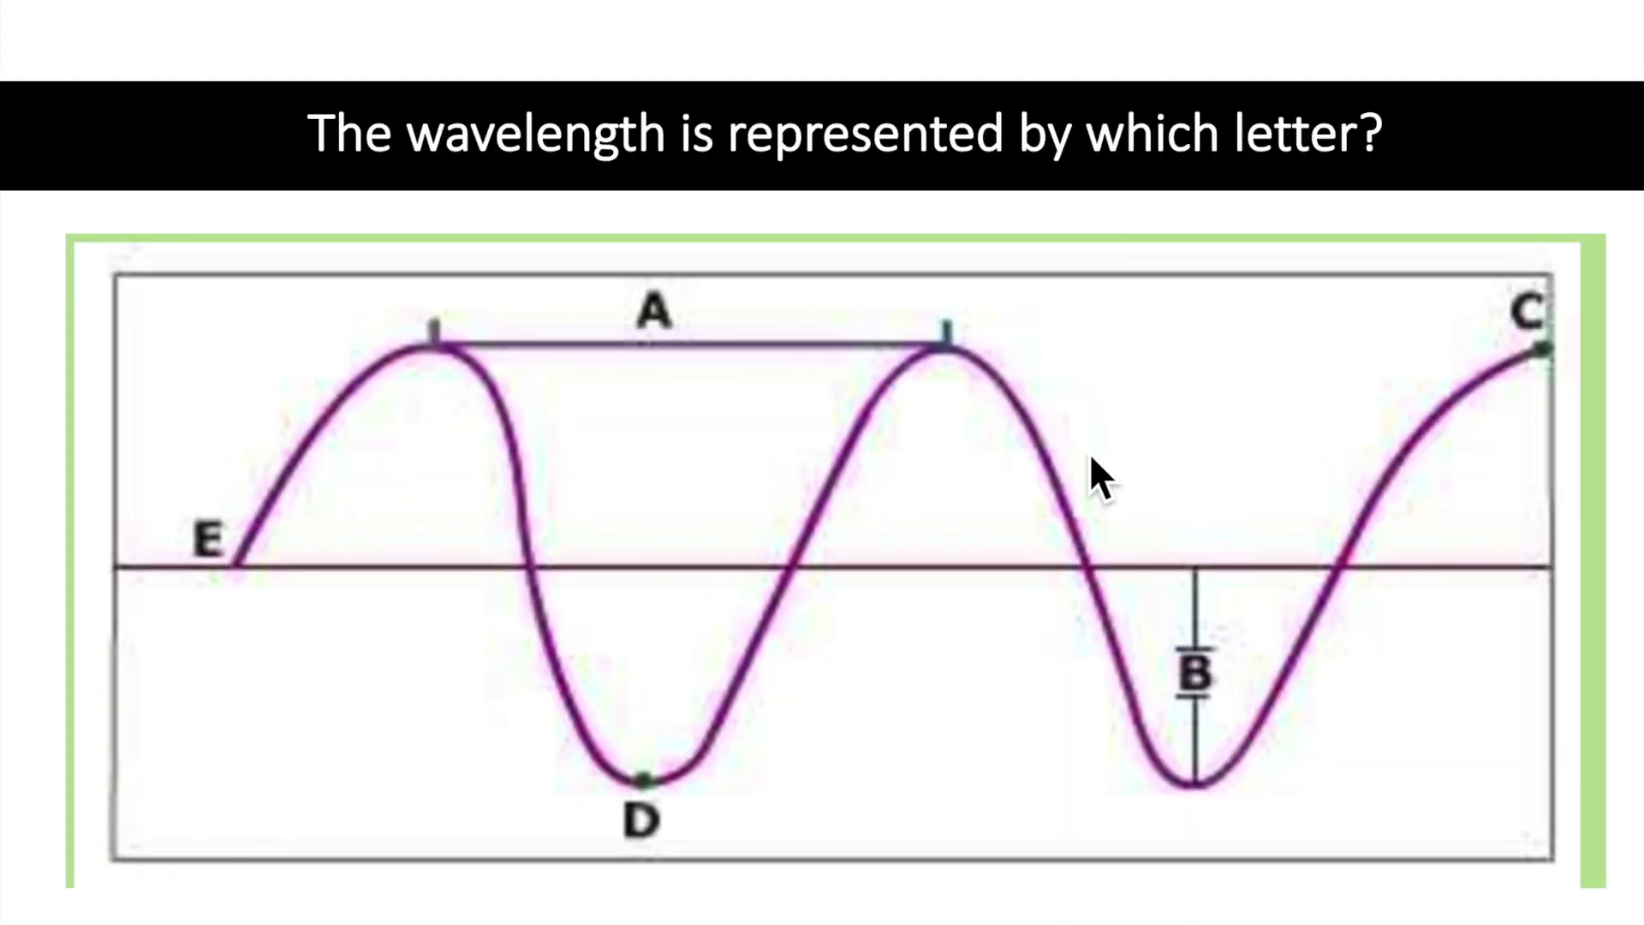